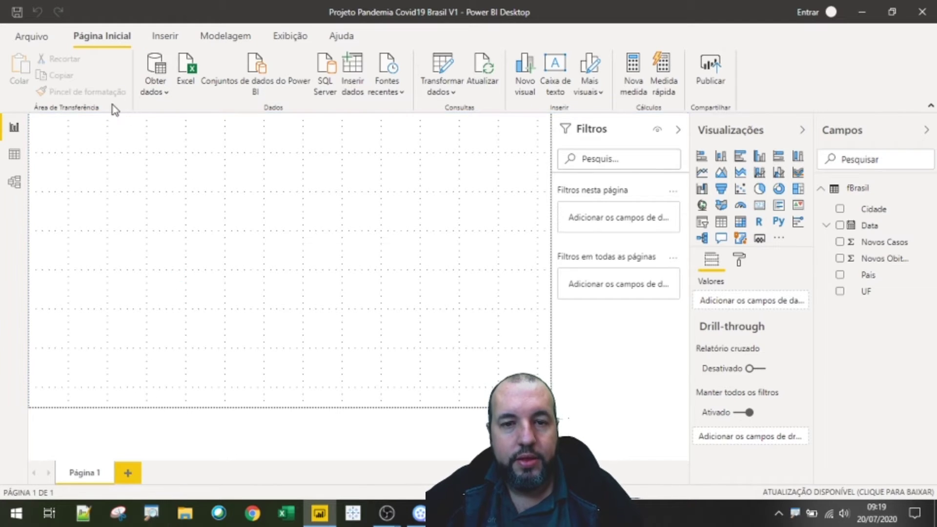
pyautogui.moveTo(63, 23)
pyautogui.mouseDown()
pyautogui.moveTo(83, 46)
pyautogui.moveTo(141, 47)
pyautogui.mouseUp()
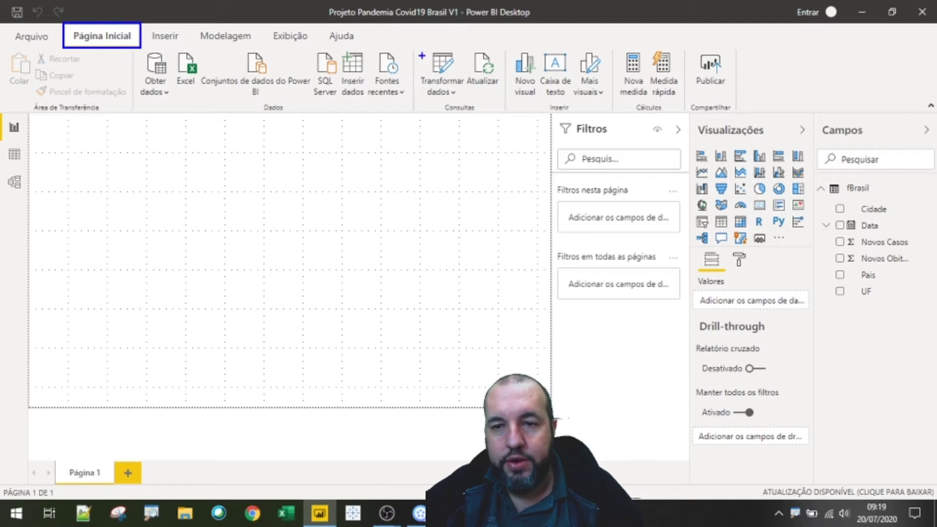
pyautogui.moveTo(412, 49)
pyautogui.mouseDown()
pyautogui.moveTo(486, 81)
pyautogui.moveTo(505, 115)
pyautogui.mouseUp()
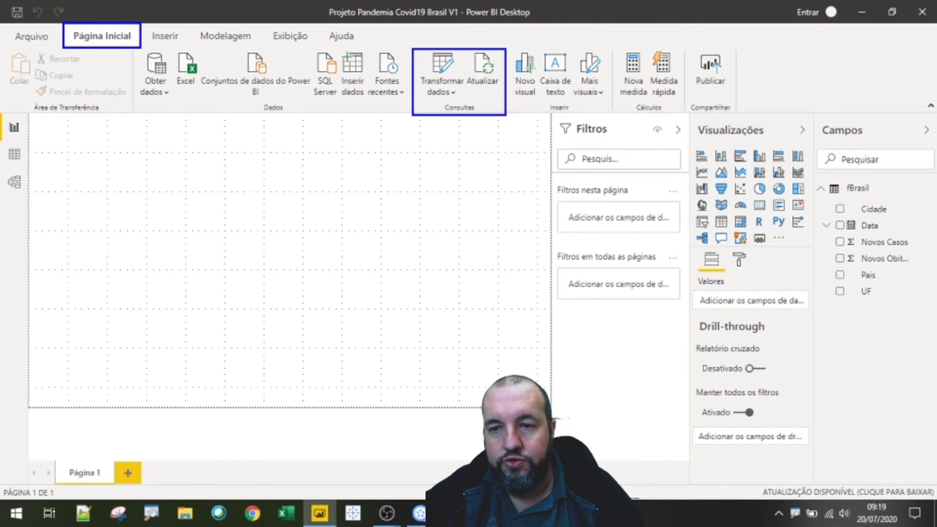
pyautogui.moveTo(443, 95); pyautogui.dragTo(442, 131)
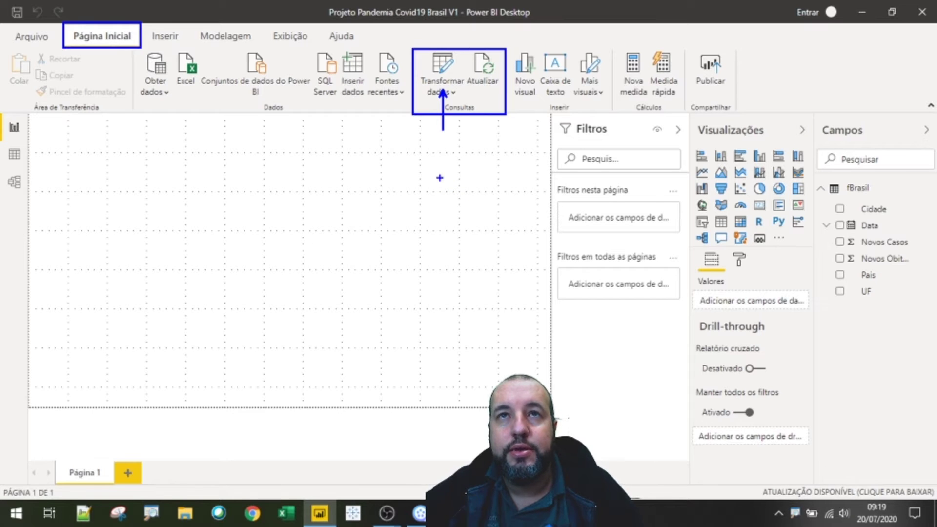
pyautogui.press('Escape')
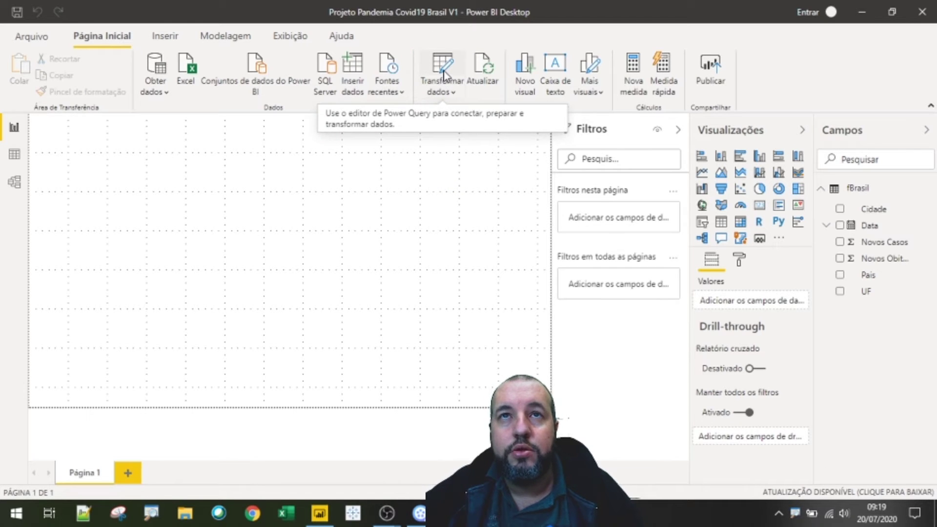
# - Open the Power Query editor and refresh the outdated preview of the fBrasil query
pyautogui.click(444, 79)
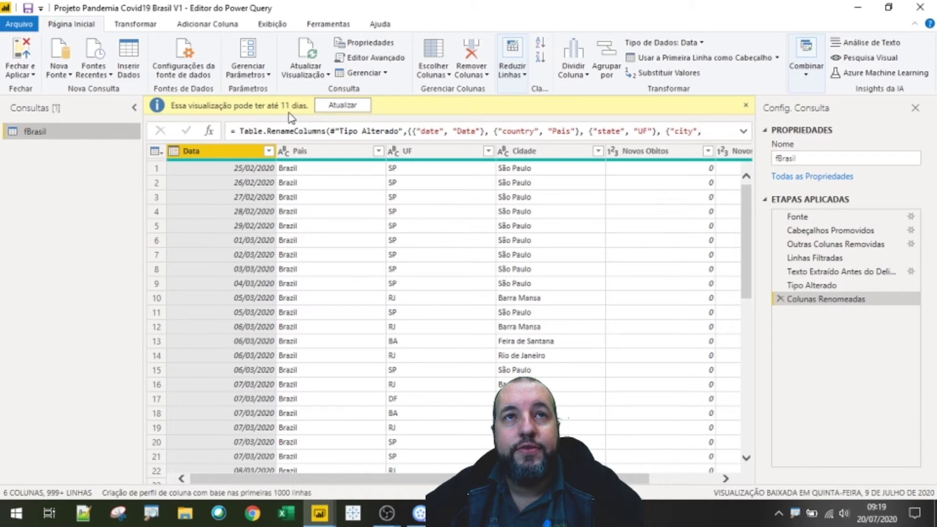
pyautogui.click(342, 105)
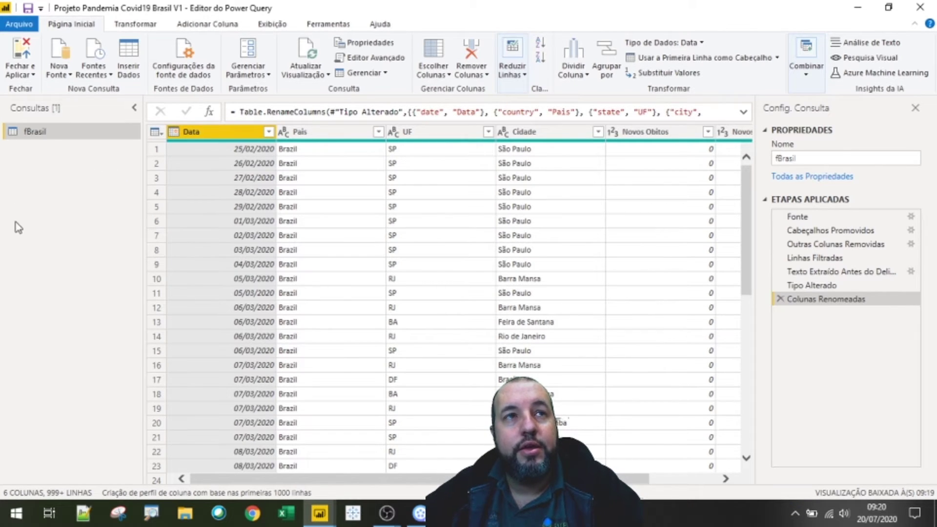
pyautogui.rightClick(53, 178)
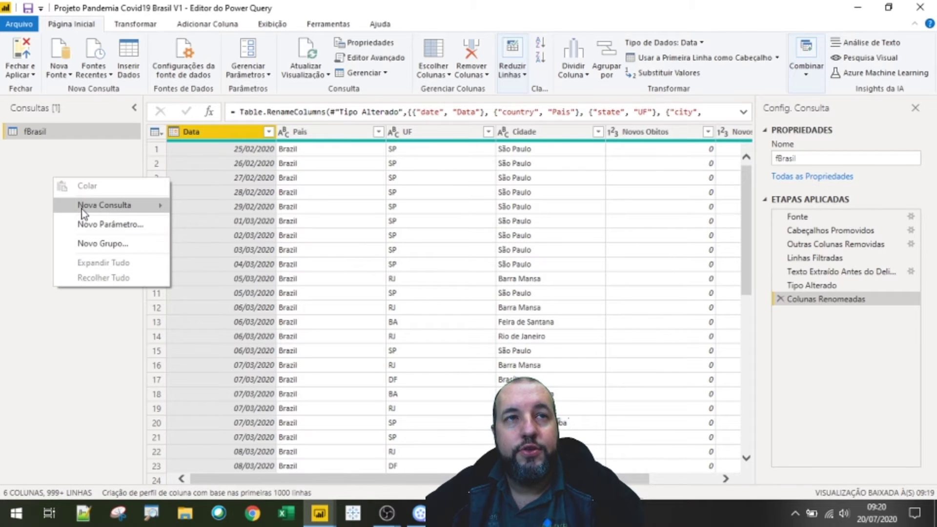
pyautogui.moveTo(81, 209)
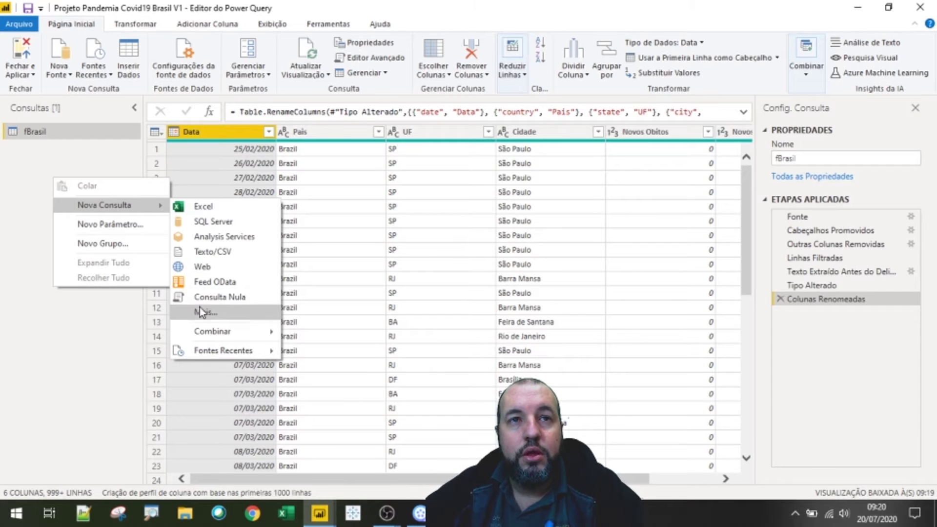
pyautogui.click(96, 352)
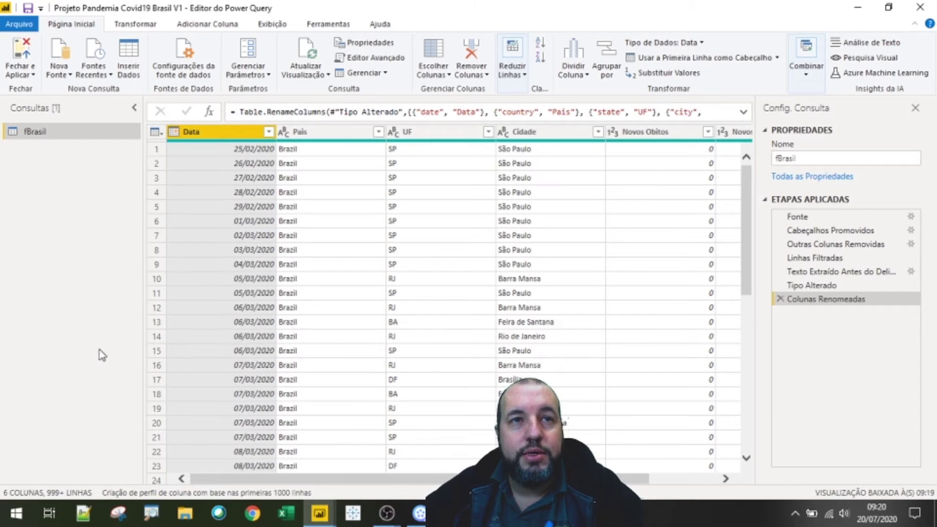
pyautogui.click(67, 77)
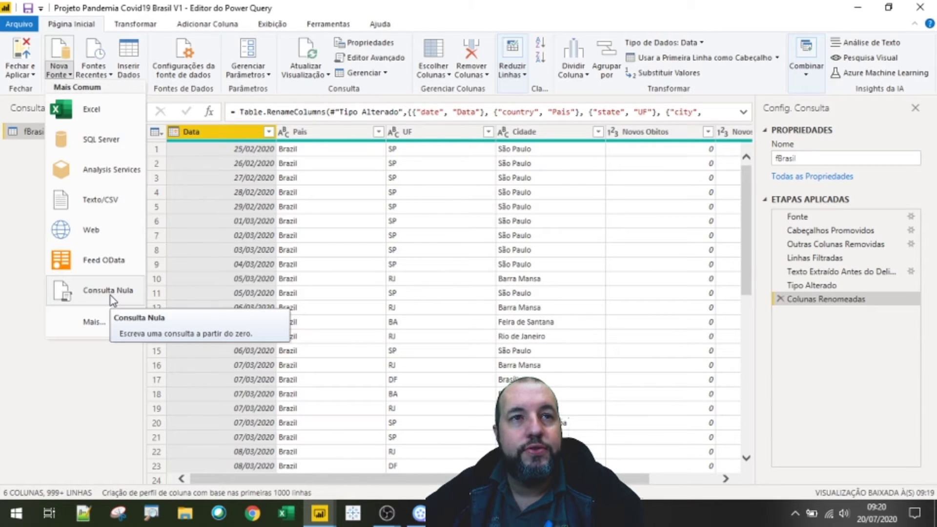
pyautogui.click(37, 209)
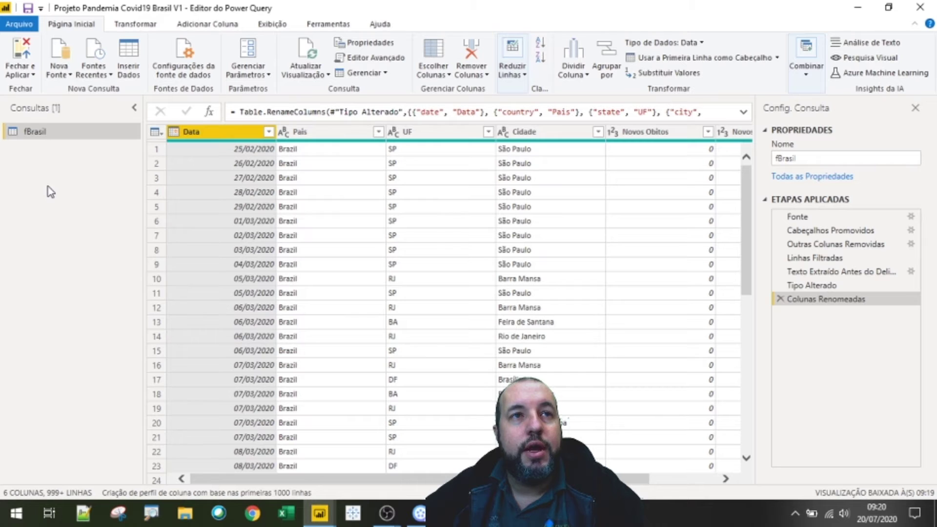
# - Create a blank query and enter the formula = List.Min without arguments to bring up the function's documentation
pyautogui.rightClick(47, 188)
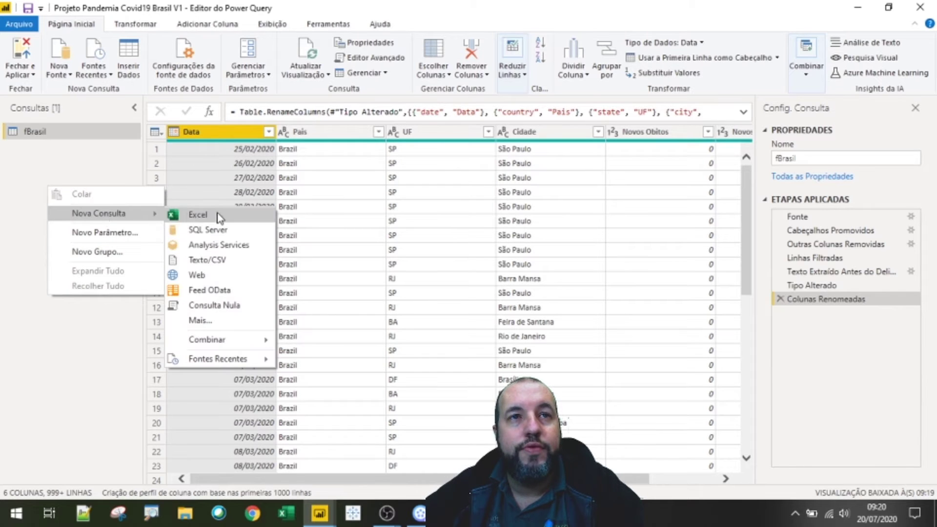
pyautogui.click(203, 310)
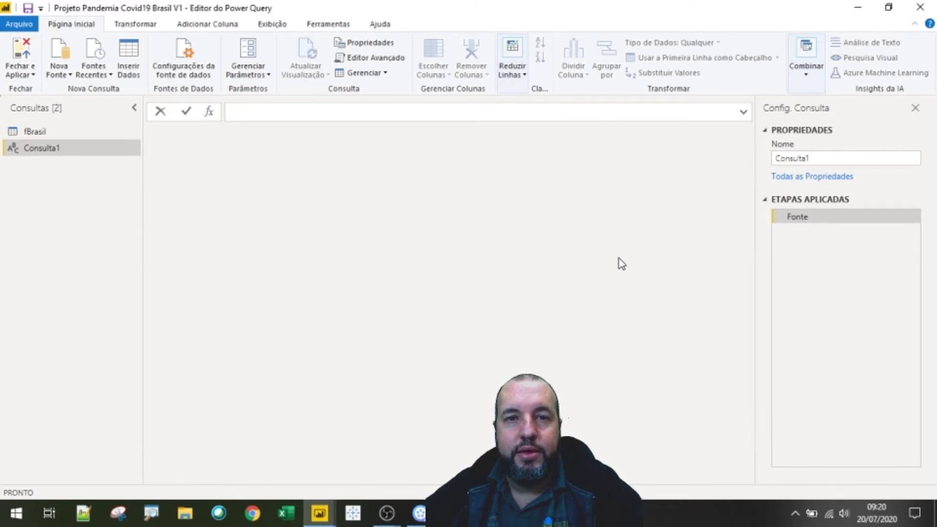
pyautogui.write('= List.')
pyautogui.press('BackSpace')
pyautogui.press('BackSpace')
pyautogui.press('BackSpace')
pyautogui.press('BackSpace')
pyautogui.press('BackSpace')
pyautogui.write('L')
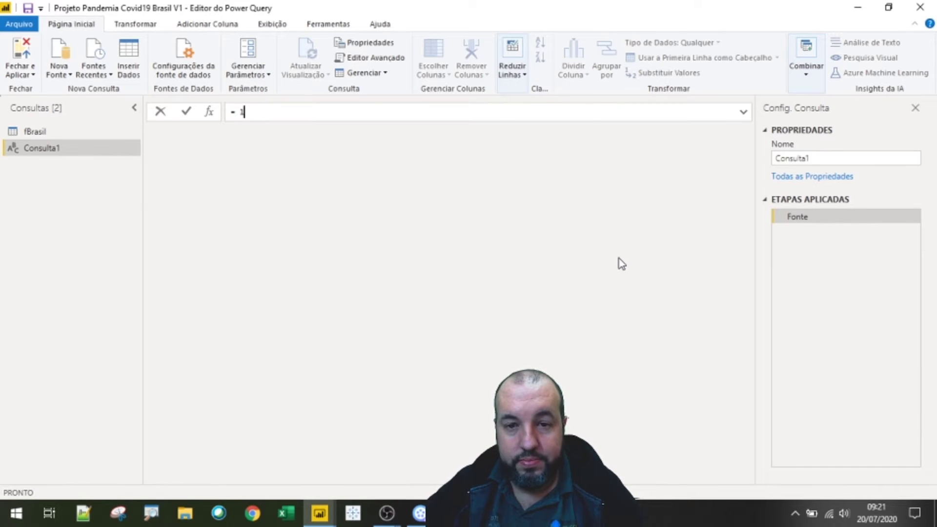
pyautogui.write('ist.Min')
pyautogui.press('Return')
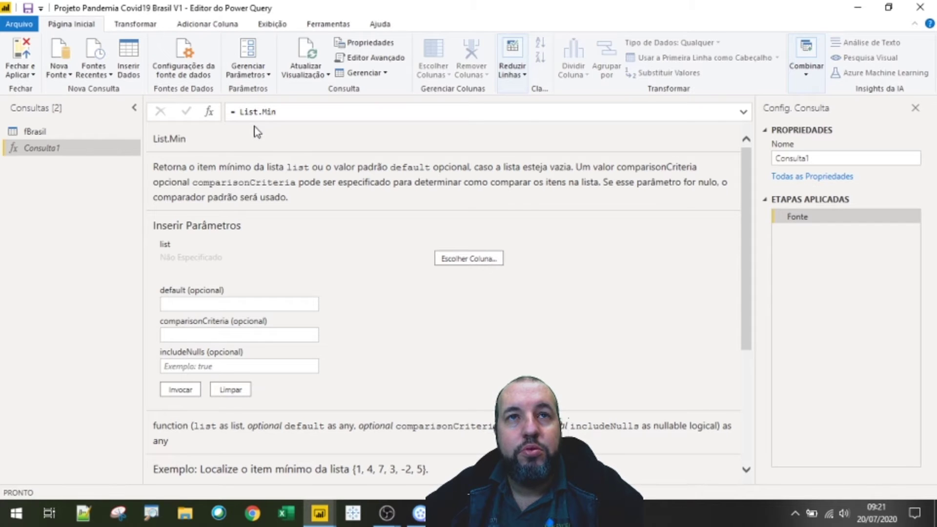
# - Read through the List.Min documentation, including its parameters, signature and usage examples
pyautogui.scroll(-2, 235, 193)
pyautogui.scroll(-5, 235, 192)
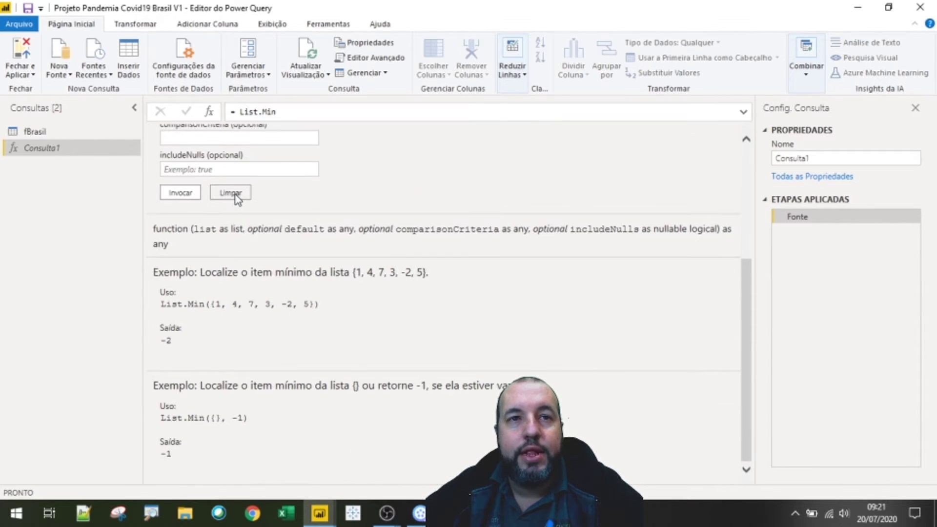
pyautogui.scroll(7, 236, 196)
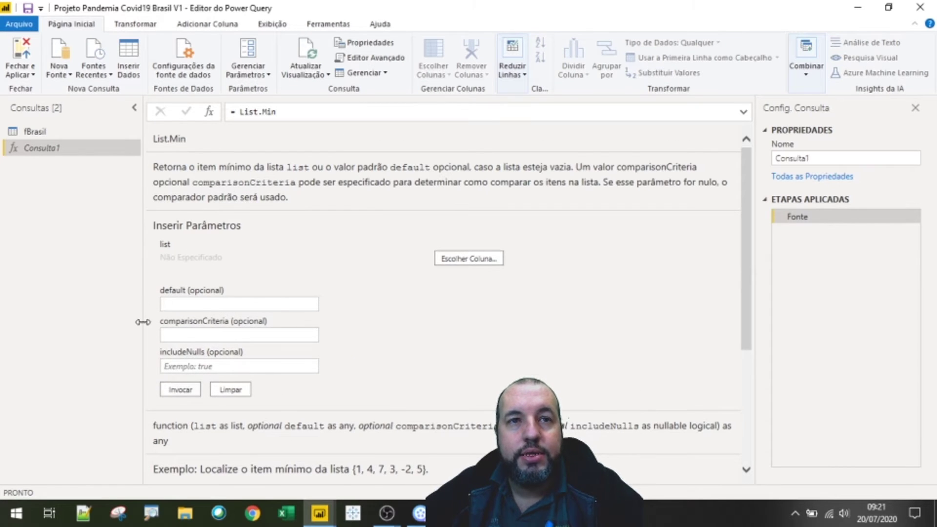
pyautogui.scroll(-5, 244, 307)
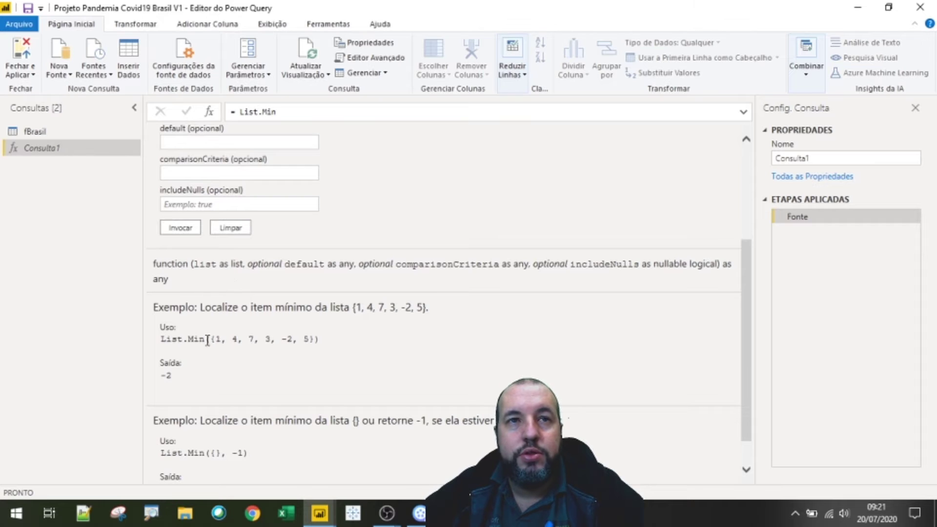
pyautogui.scroll(-1, 152, 361)
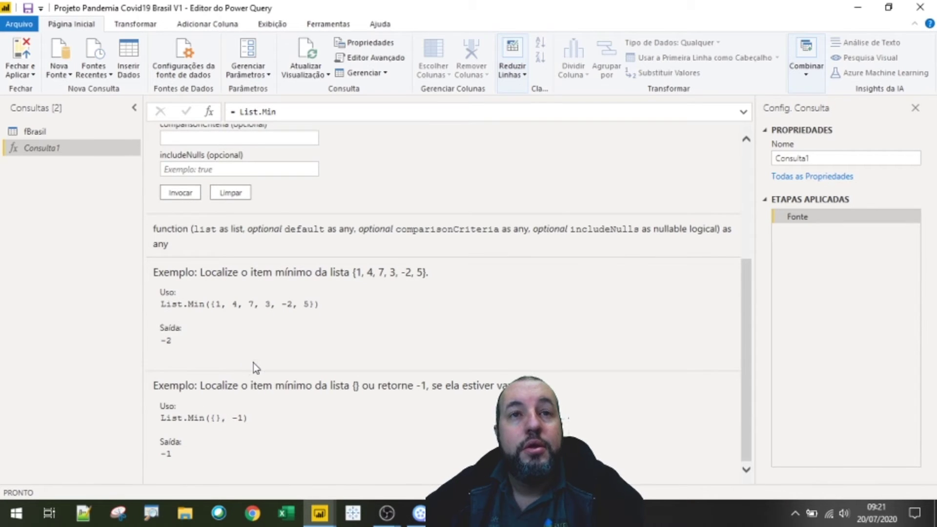
pyautogui.scroll(6, 254, 363)
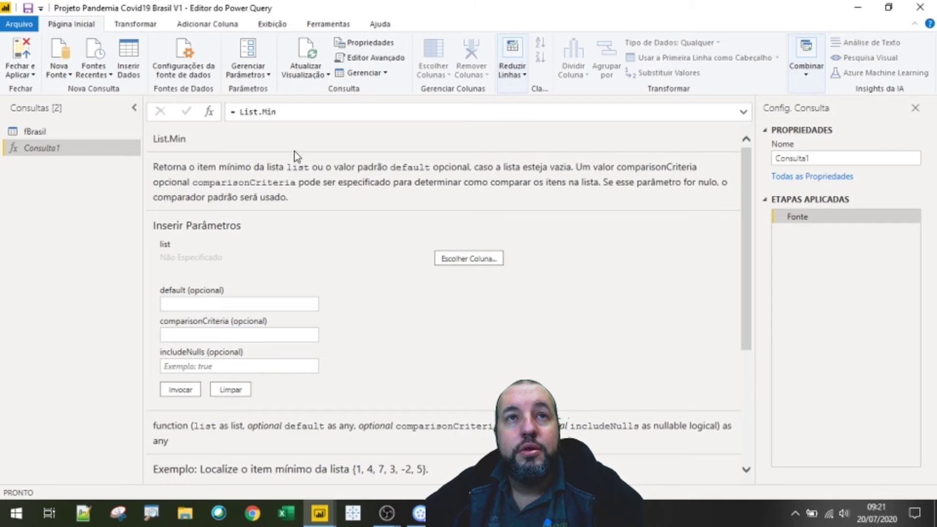
# - Complete the new query's formula as = List.Min( fBrasil[Data] ) to return the earliest date in the fBrasil table
pyautogui.click(292, 110)
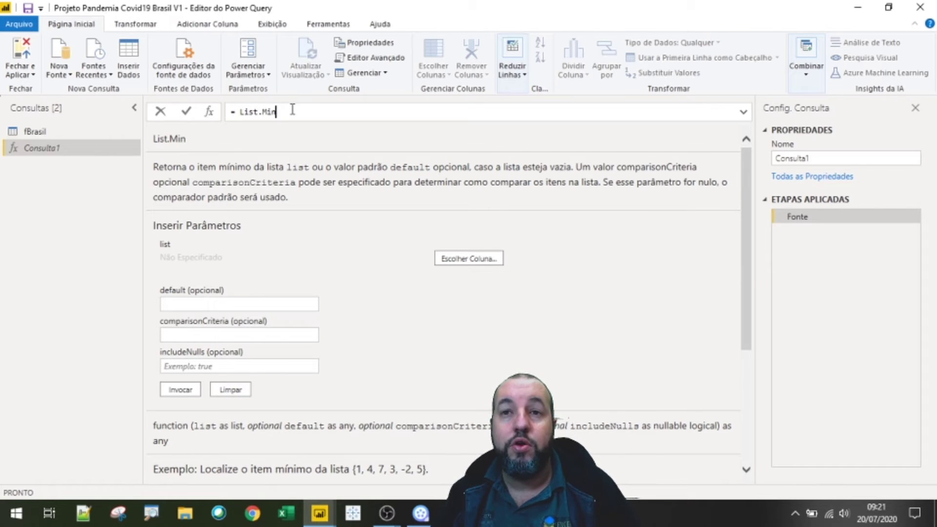
pyautogui.write('(')
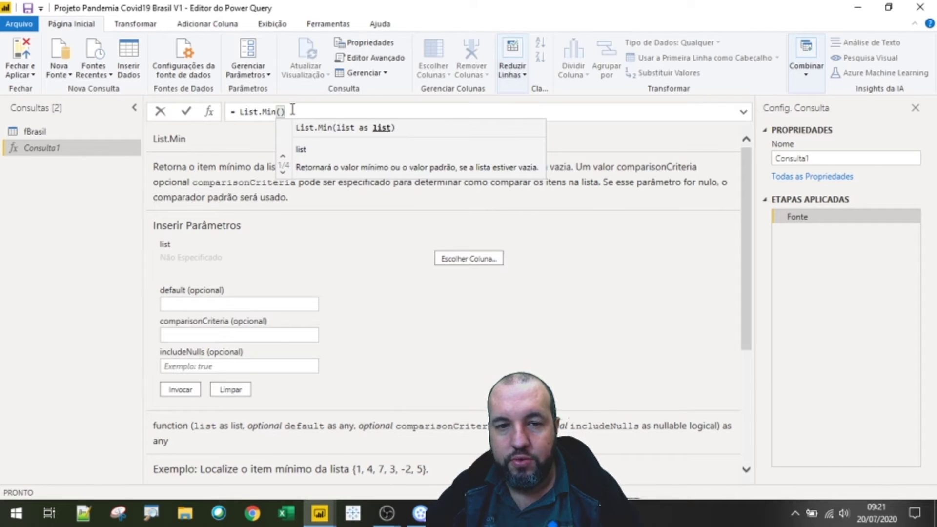
pyautogui.write(' {')
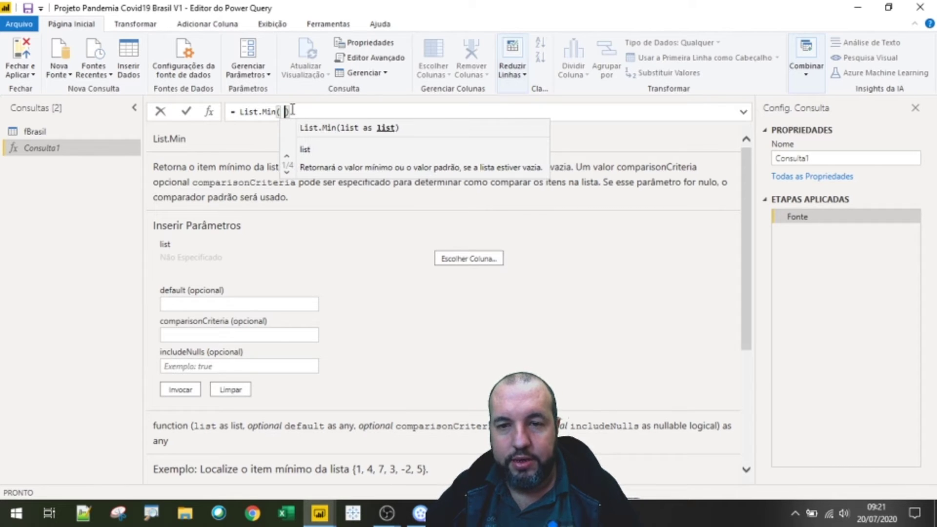
pyautogui.write('Brasil')
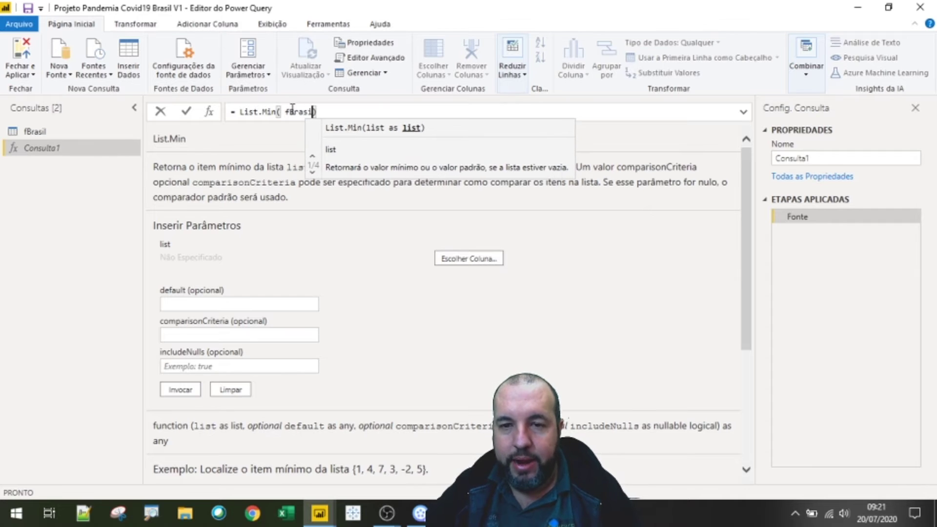
pyautogui.write('[Data')
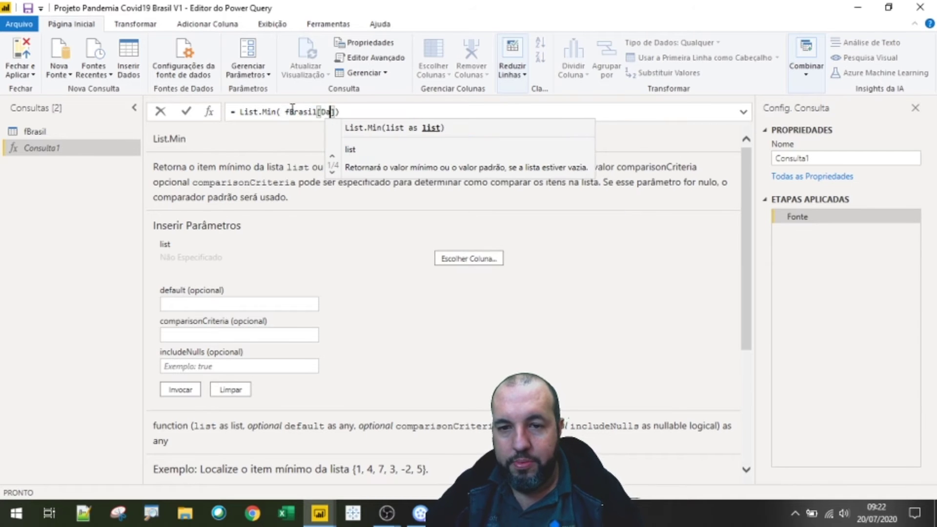
pyautogui.write(']')
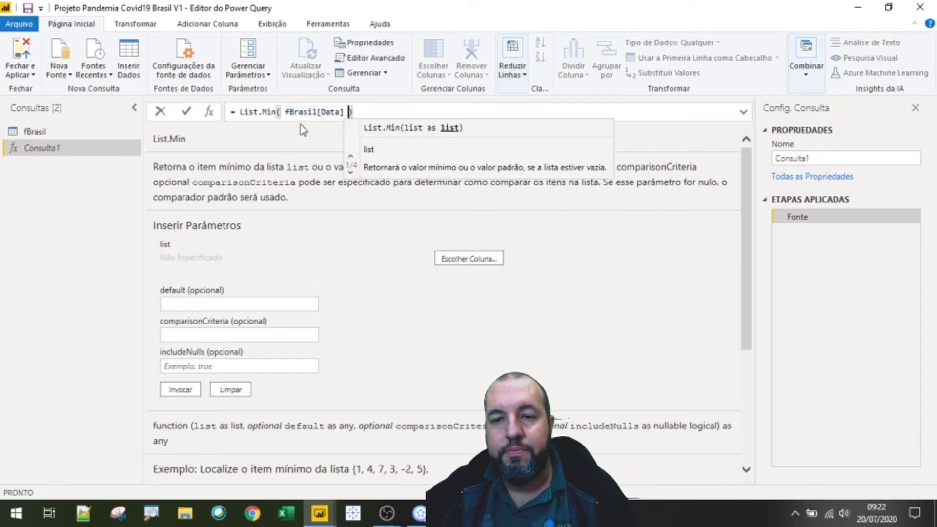
pyautogui.click(366, 108)
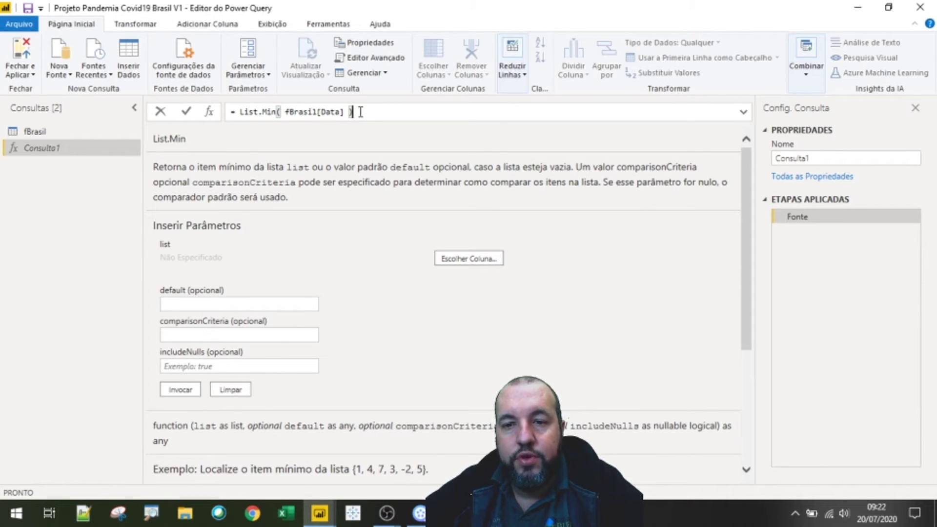
pyautogui.press('Return')
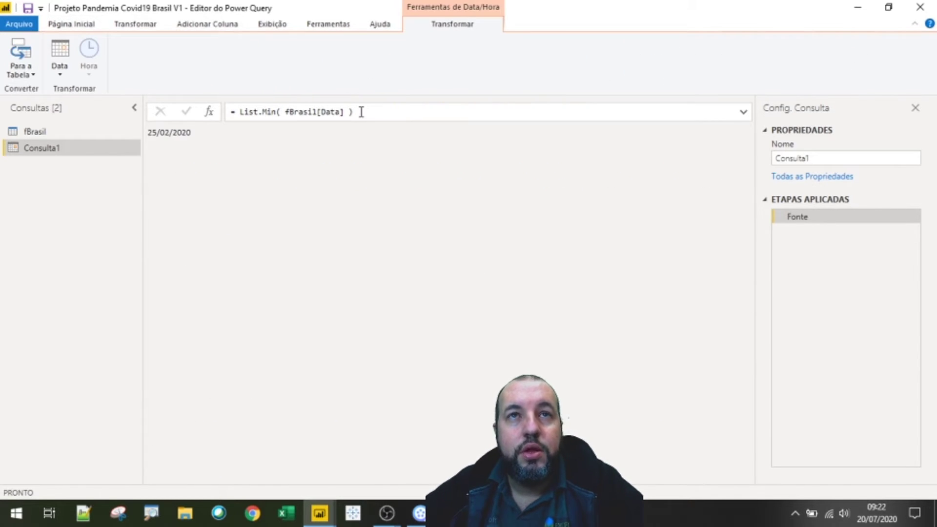
pyautogui.click(149, 127)
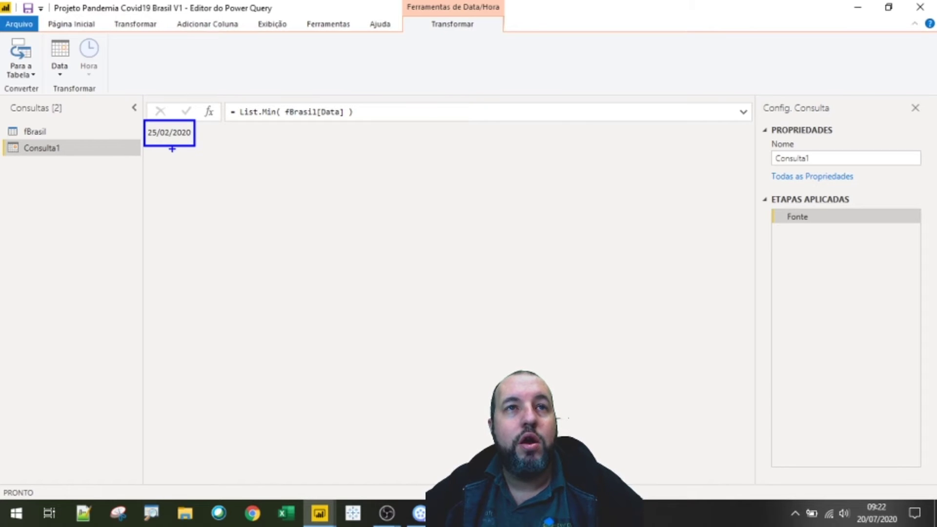
pyautogui.moveTo(331, 115)
pyautogui.mouseDown()
pyautogui.moveTo(333, 141)
pyautogui.moveTo(301, 144)
pyautogui.moveTo(358, 140)
pyautogui.mouseUp()
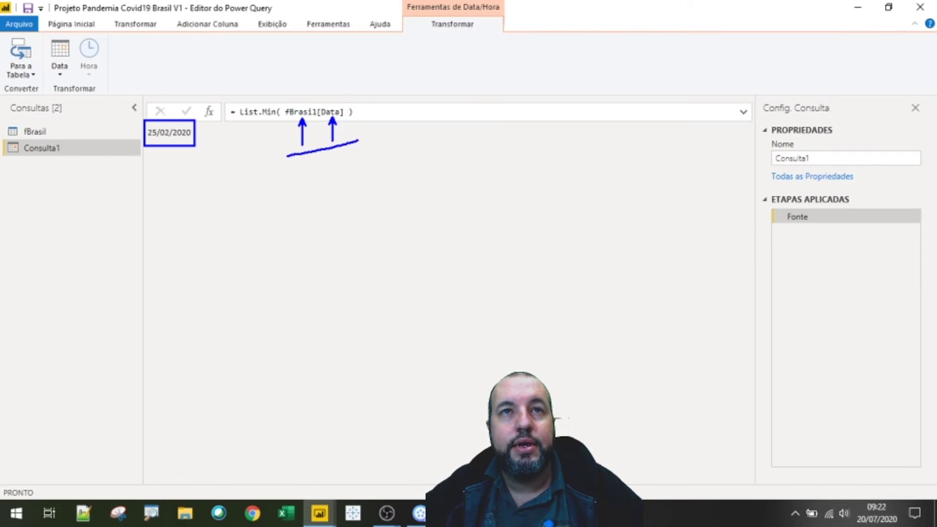
pyautogui.write('t')
pyautogui.write('Lista')
pyautogui.write(' de Dados')
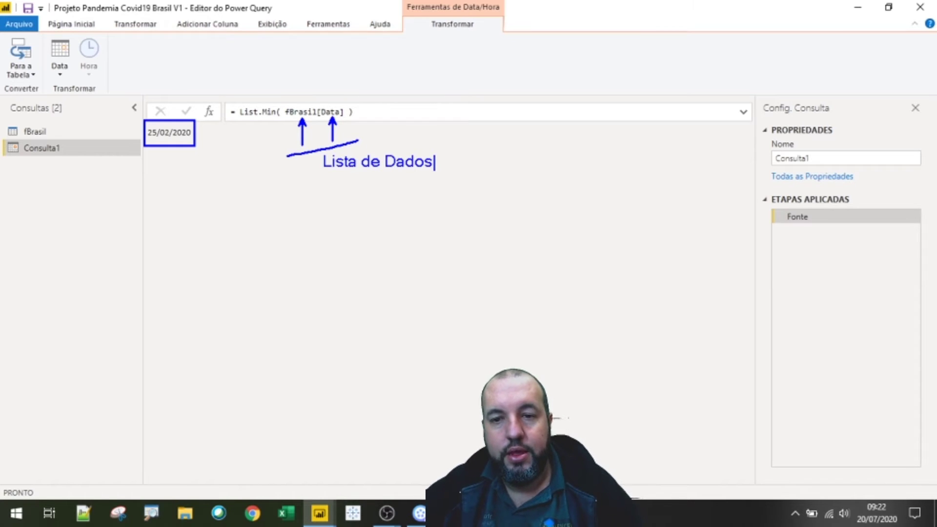
pyautogui.press('Escape')
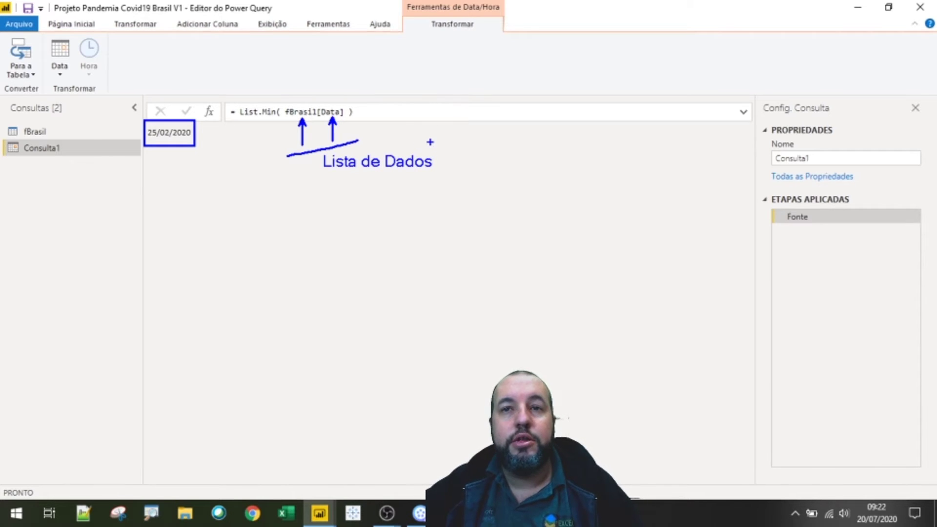
pyautogui.press('Escape')
# - Change the column reference in the List.Min formula to lowercase, fBrasil[data], and apply it to test case sensitivity
pyautogui.click(322, 112)
pyautogui.press('Delete')
pyautogui.write('d')
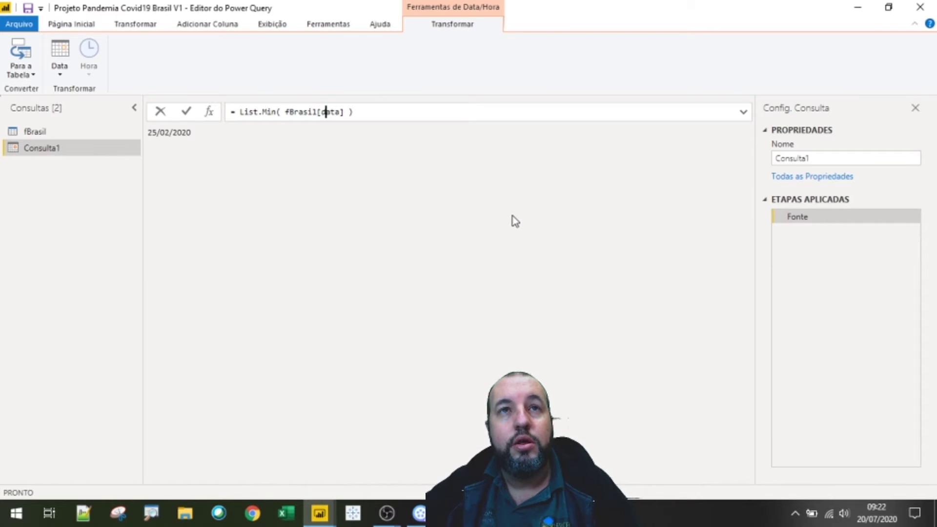
pyautogui.click(364, 114)
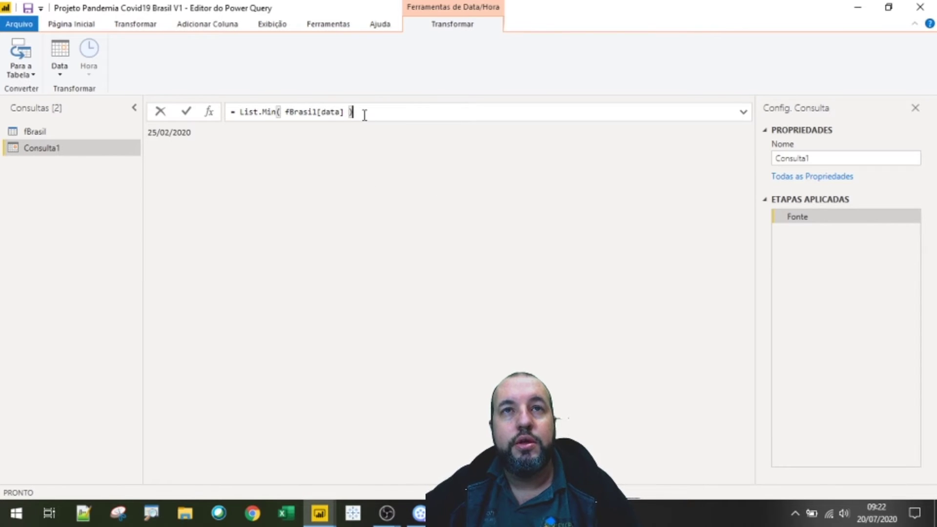
pyautogui.press('Return')
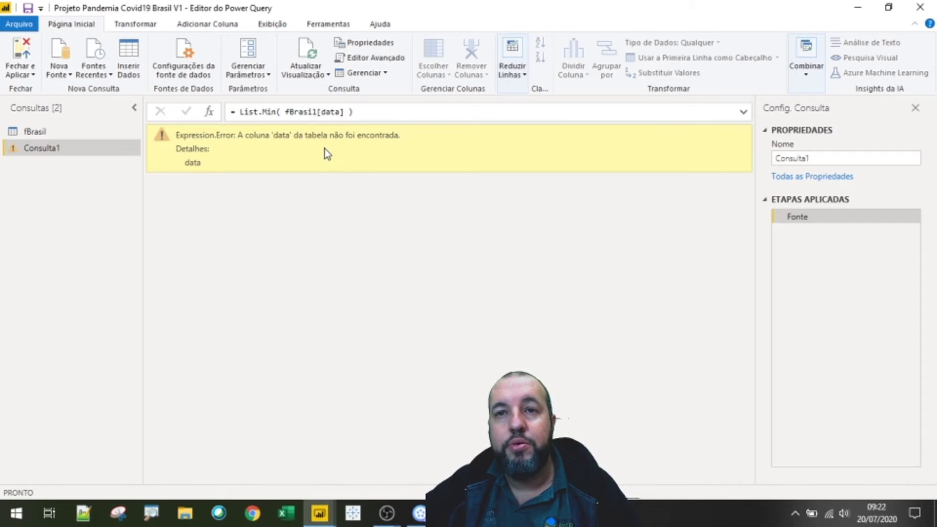
# - Restore the capitalised column reference so the formula reads = List.Min( fBrasil[Data] ), and apply it
pyautogui.click(327, 111)
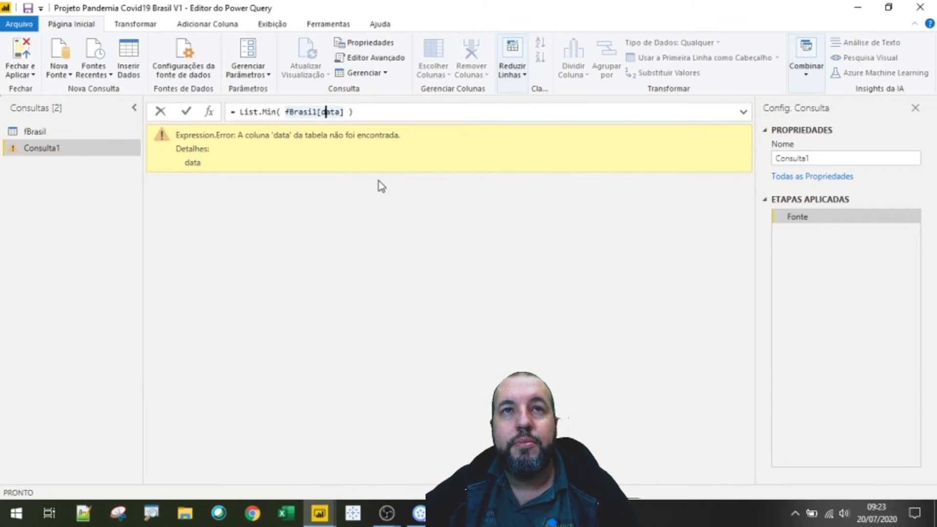
pyautogui.press('Left')
pyautogui.write('D')
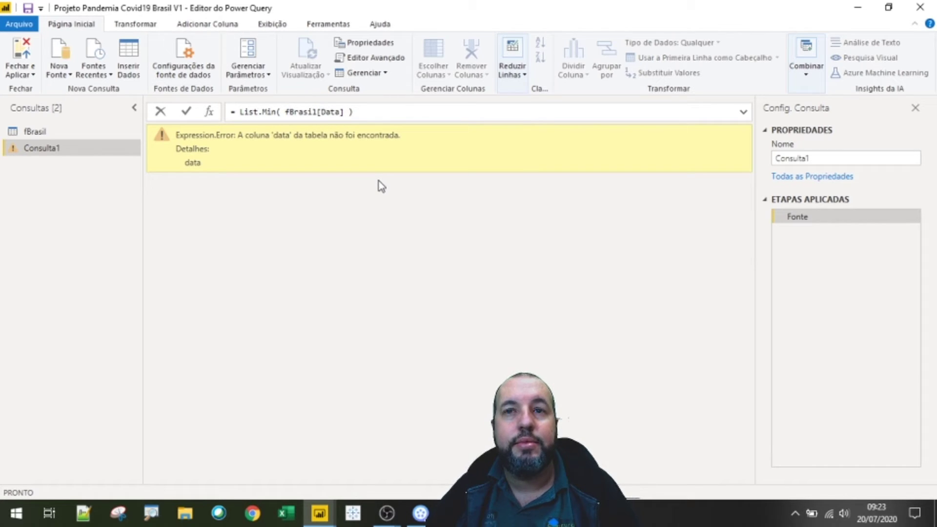
pyautogui.press('End')
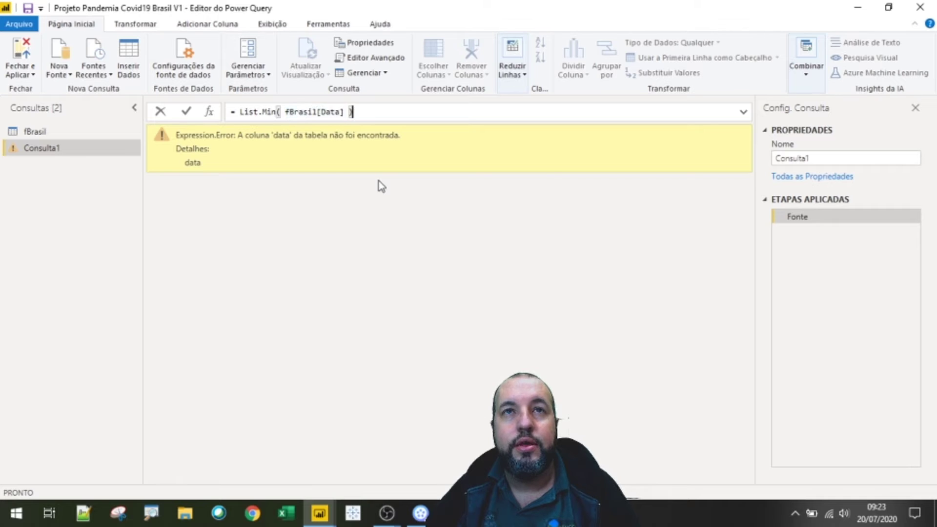
pyautogui.press('Return')
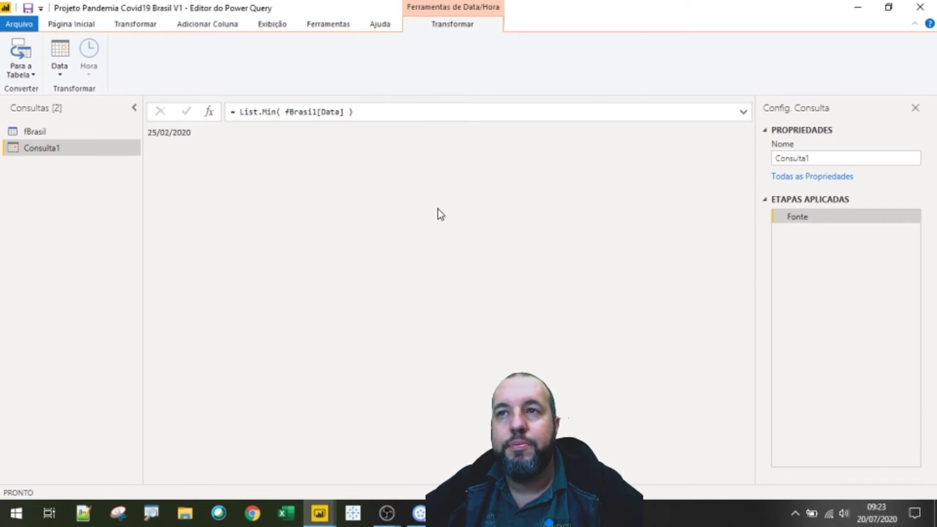
# - Insert a step after Fonte with the formula = List.Max( fBrasil[Data] ) to return the latest date
pyautogui.rightClick(799, 220)
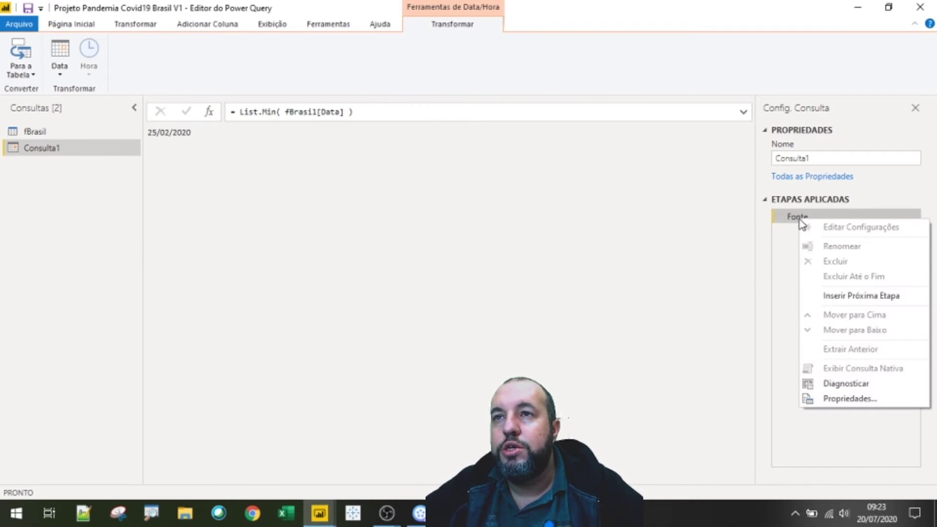
pyautogui.click(828, 296)
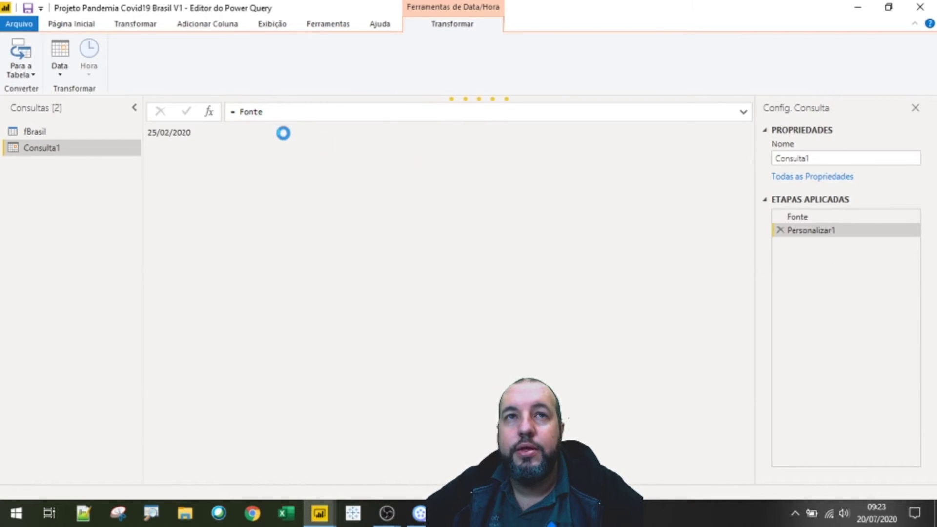
pyautogui.moveTo(274, 114); pyautogui.dragTo(222, 117)
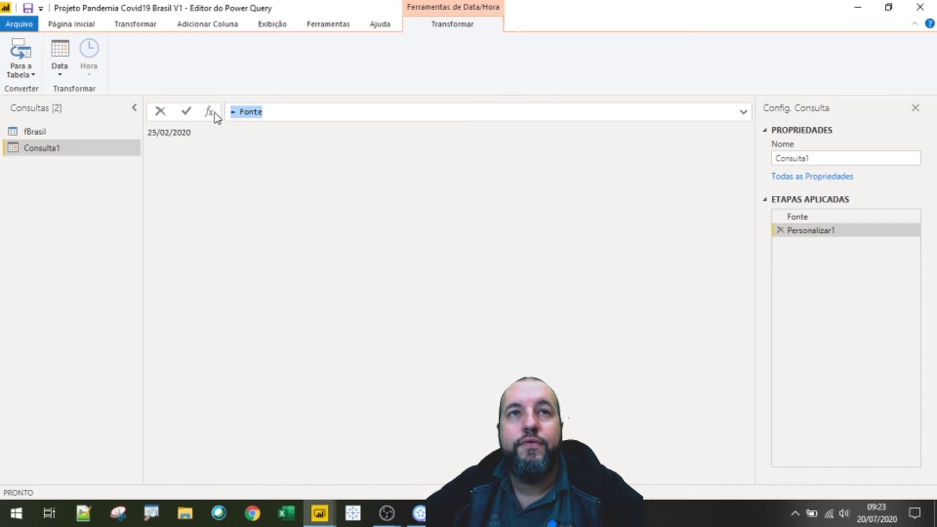
pyautogui.write('=')
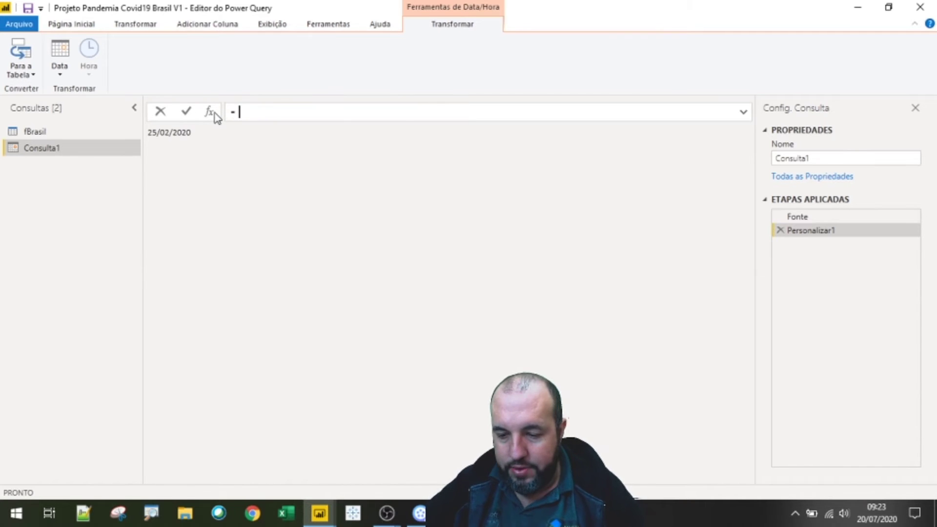
pyautogui.write(' List.')
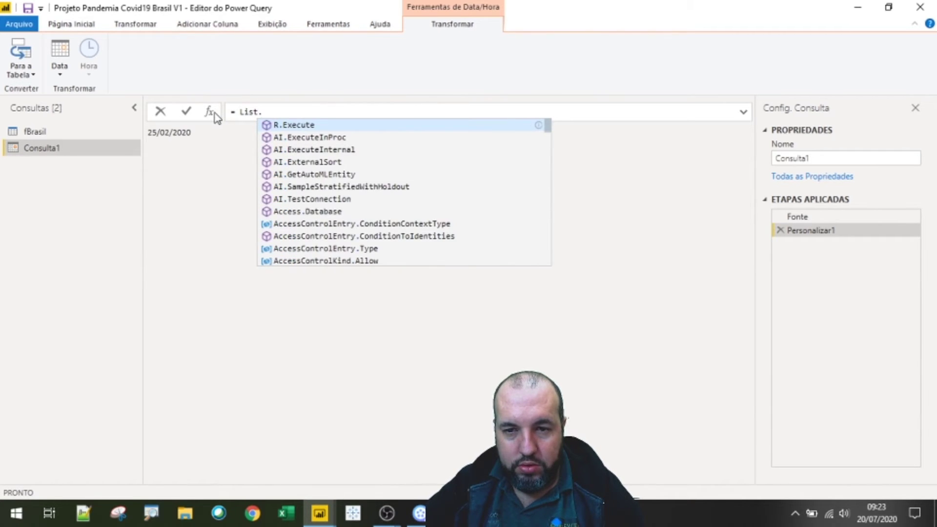
pyautogui.write('Max')
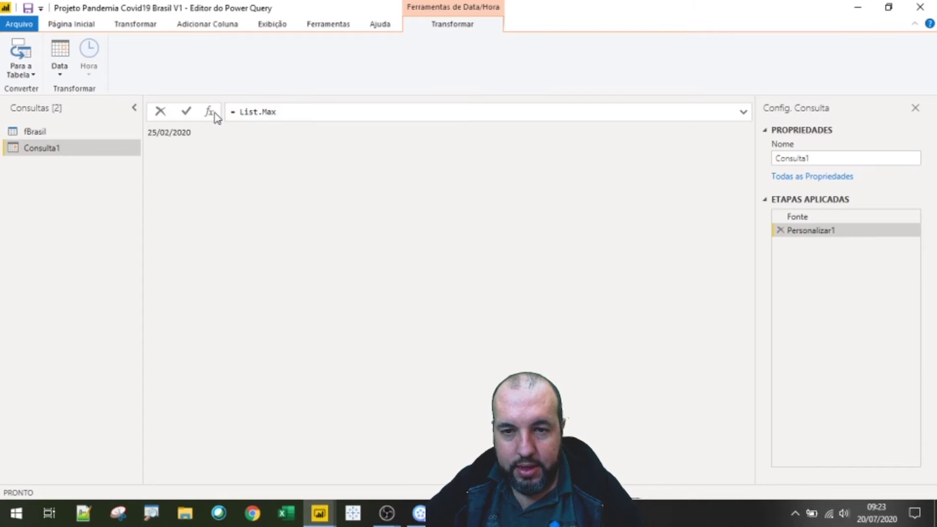
pyautogui.write(' ( ')
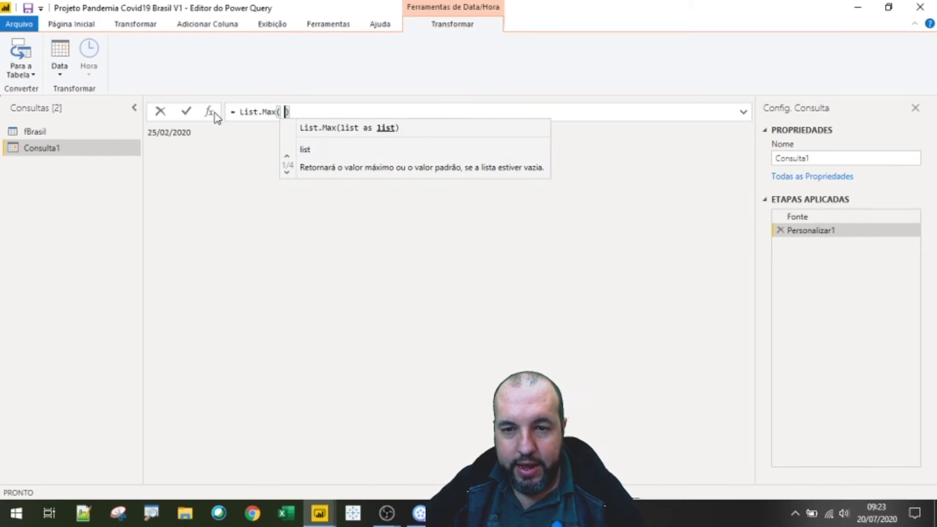
pyautogui.write('f')
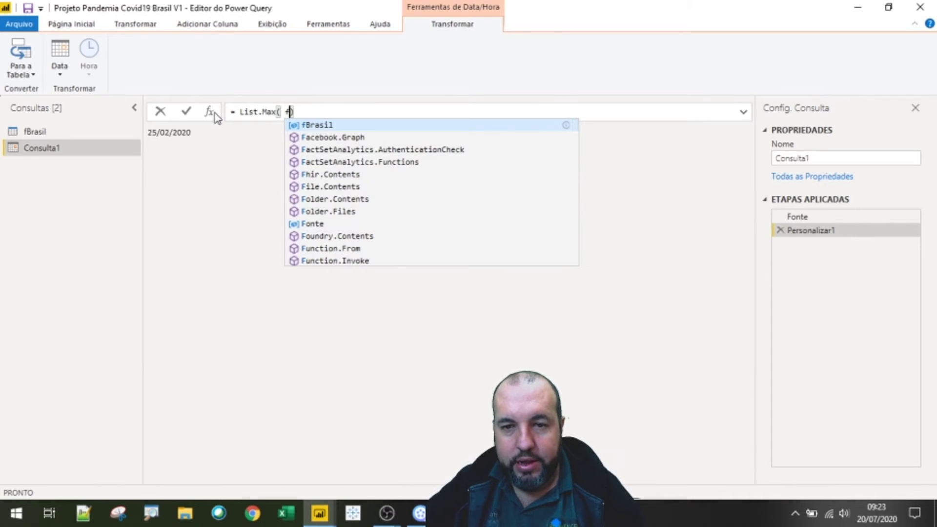
pyautogui.write('Brasil')
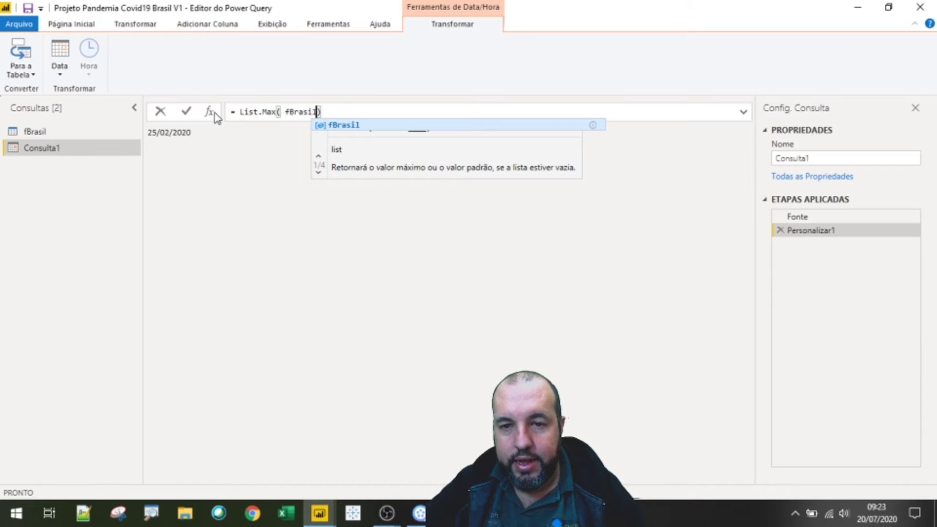
pyautogui.write('[')
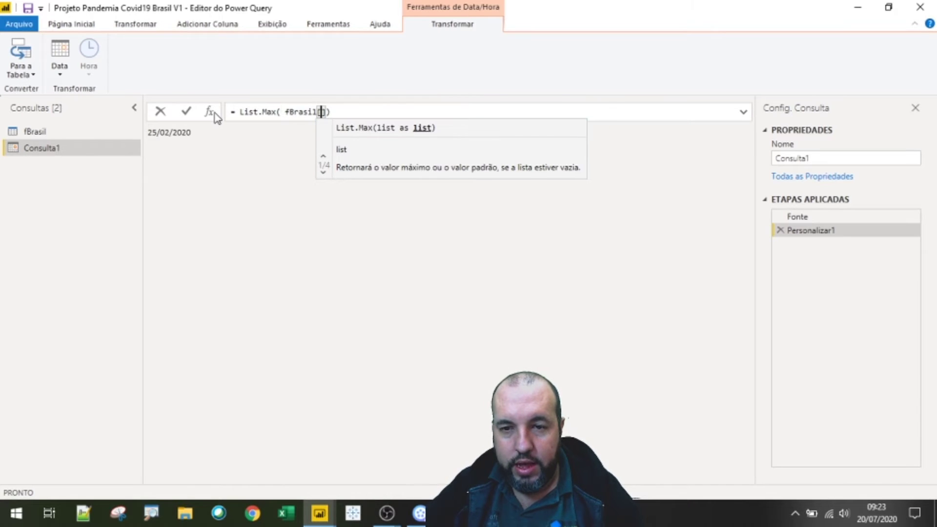
pyautogui.write('Data] )')
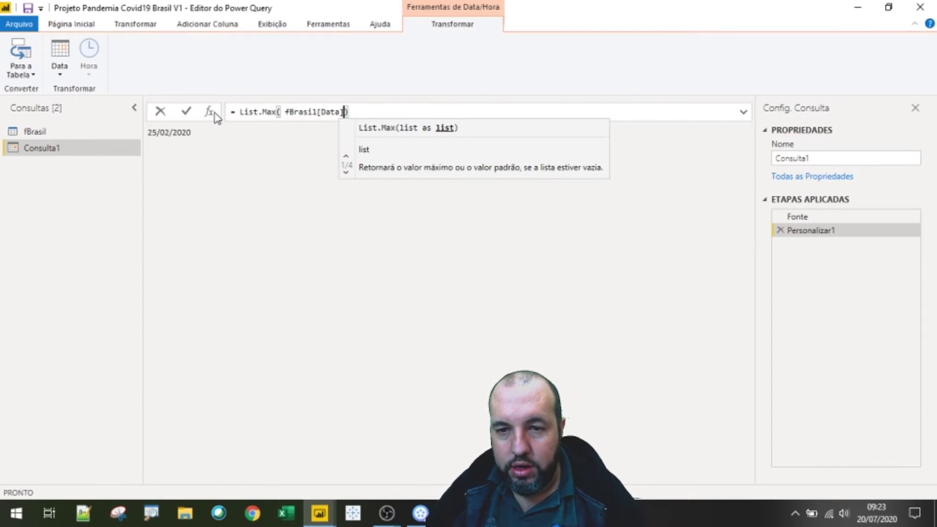
pyautogui.press('Return')
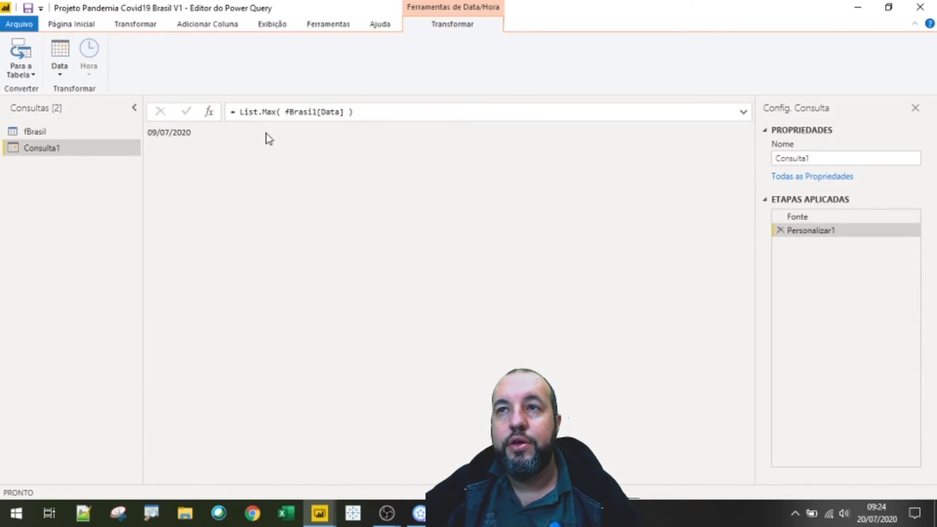
# - Rename the List.Max step, Personalizar1, as Maior Data
pyautogui.rightClick(810, 233)
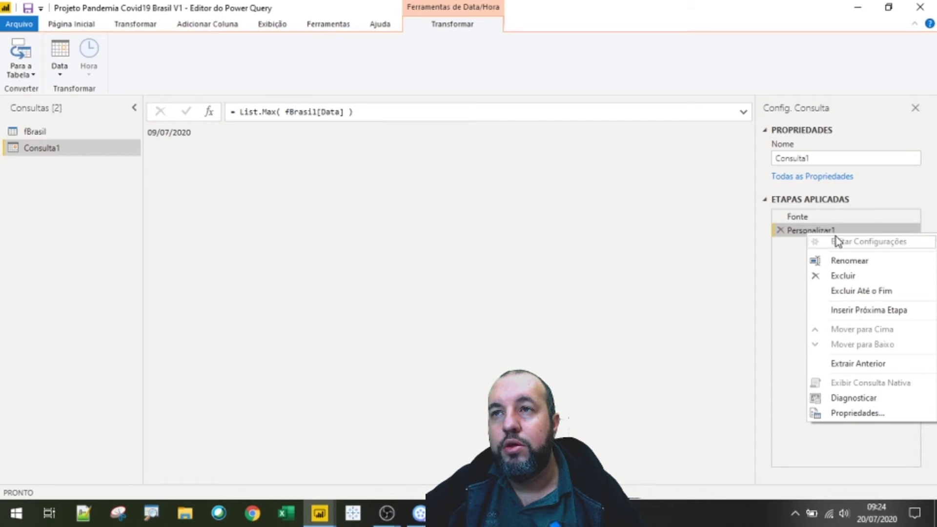
pyautogui.click(836, 261)
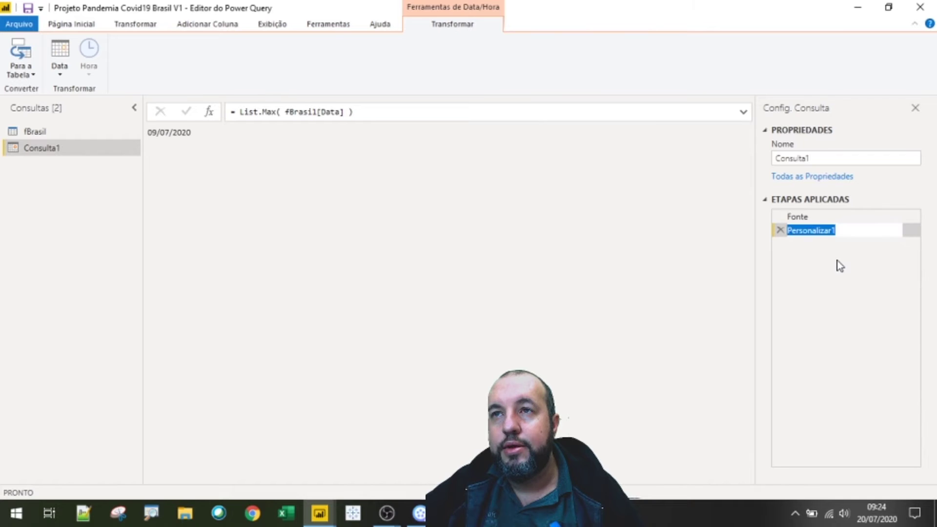
pyautogui.write('Maior Data')
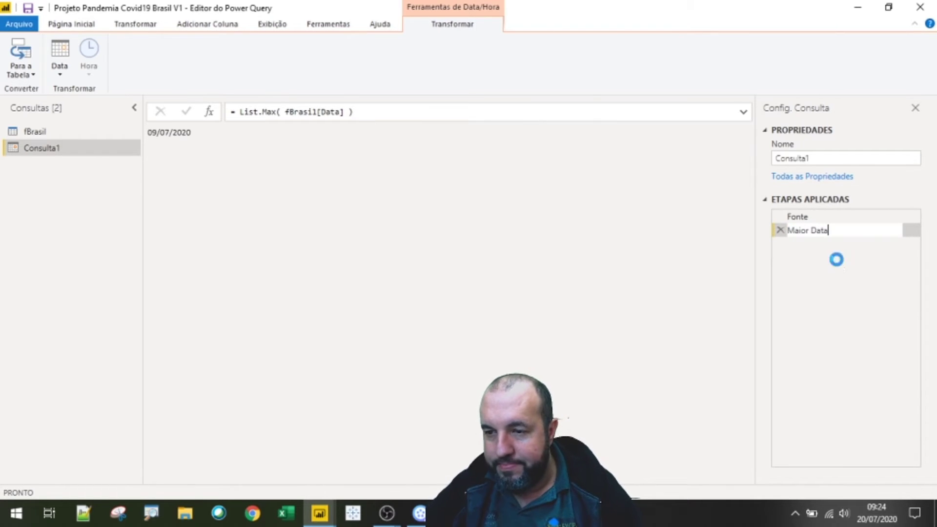
pyautogui.press('Return')
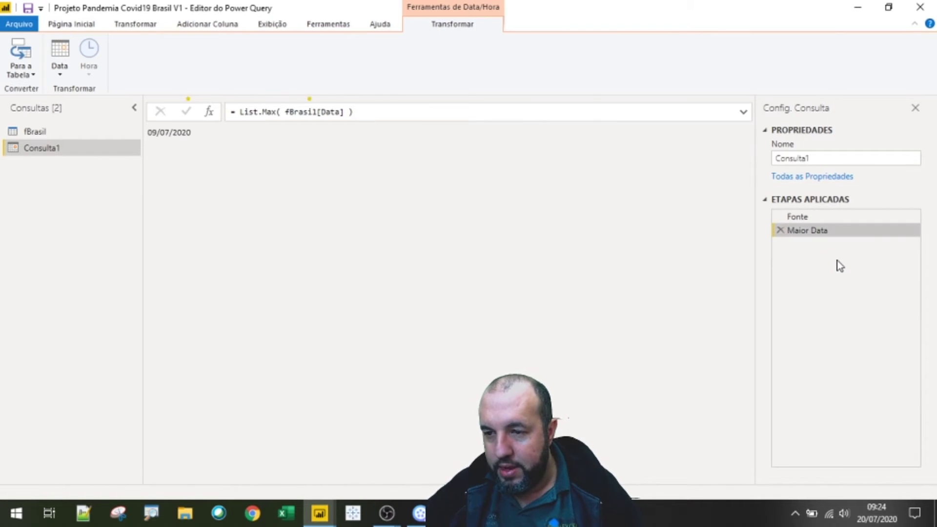
# - Check the options available for the Fonte step and compare the results of Fonte and Maior Data
pyautogui.rightClick(812, 218)
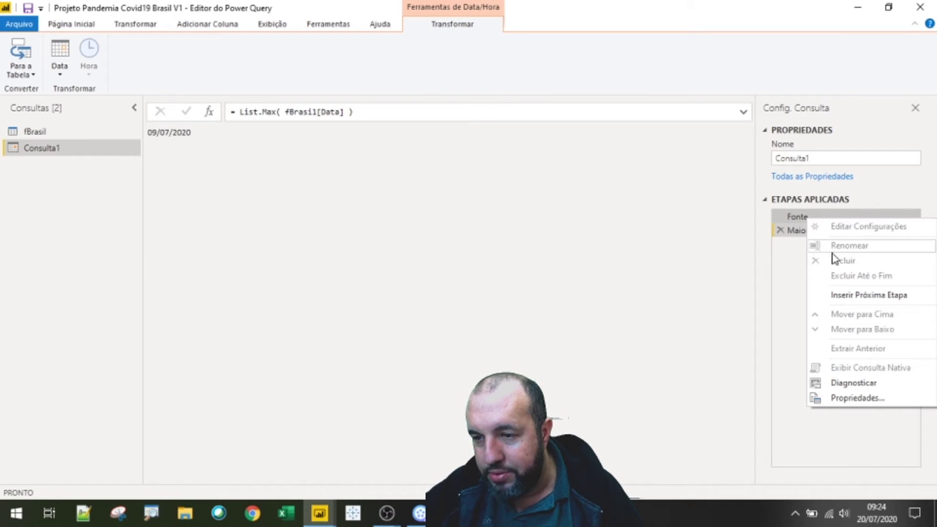
pyautogui.click(794, 232)
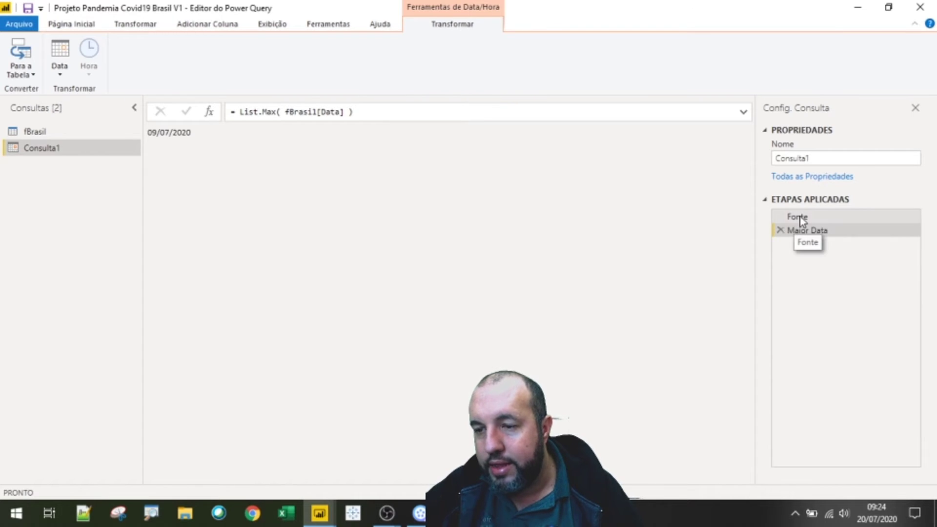
pyautogui.click(800, 217)
pyautogui.click(804, 230)
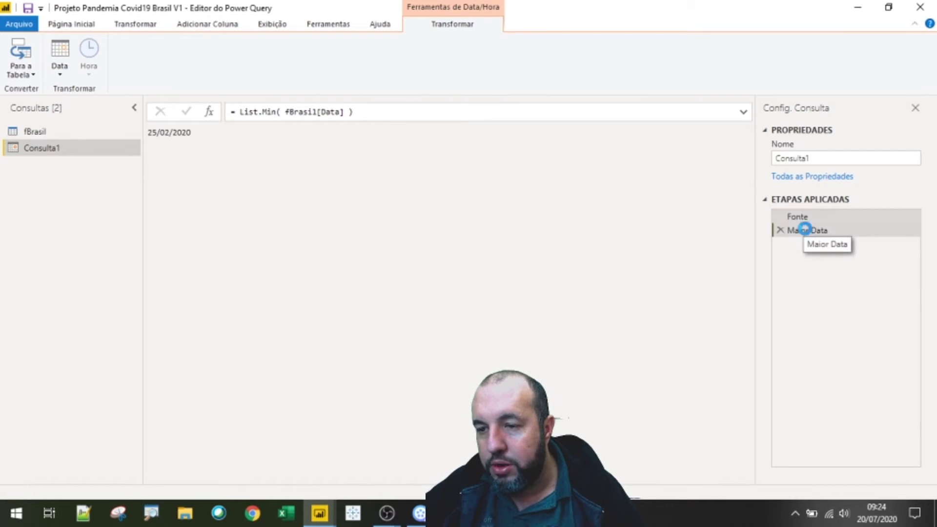
pyautogui.click(804, 217)
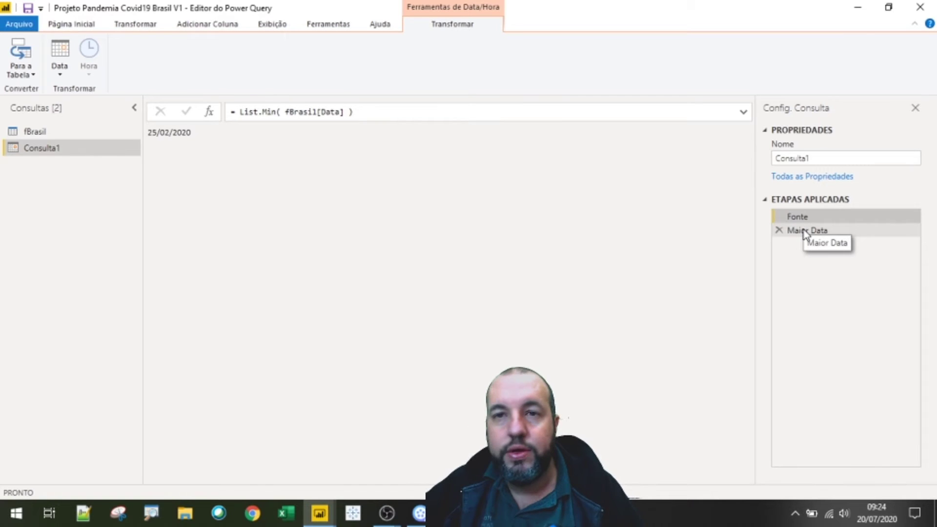
pyautogui.click(791, 231)
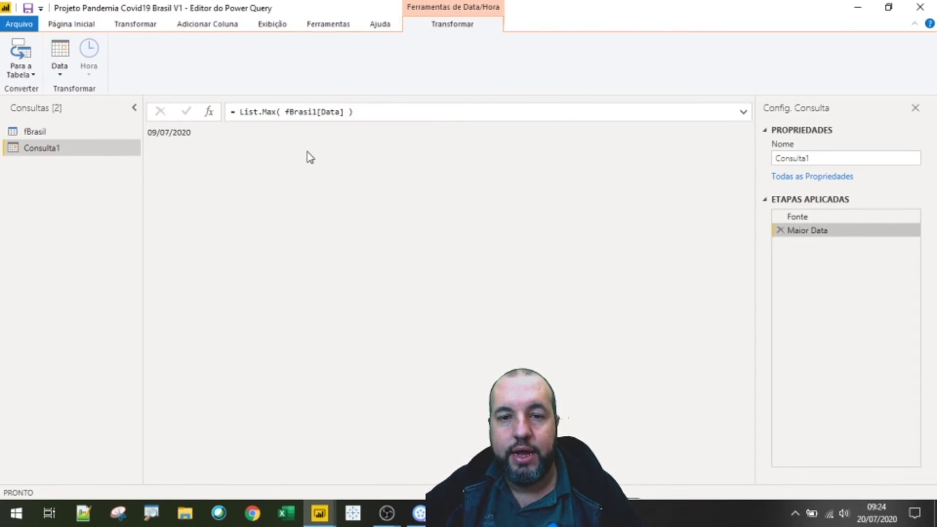
# - Bring up the query commands that include the Advanced Editor for Consulta1
pyautogui.click(97, 28)
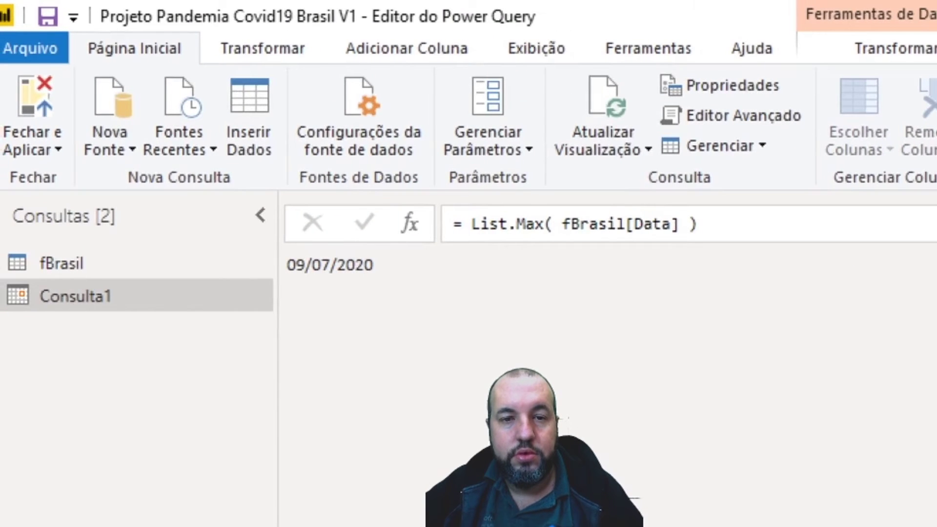
pyautogui.moveTo(69, 34)
pyautogui.mouseDown()
pyautogui.moveTo(142, 60)
pyautogui.moveTo(204, 64)
pyautogui.mouseUp()
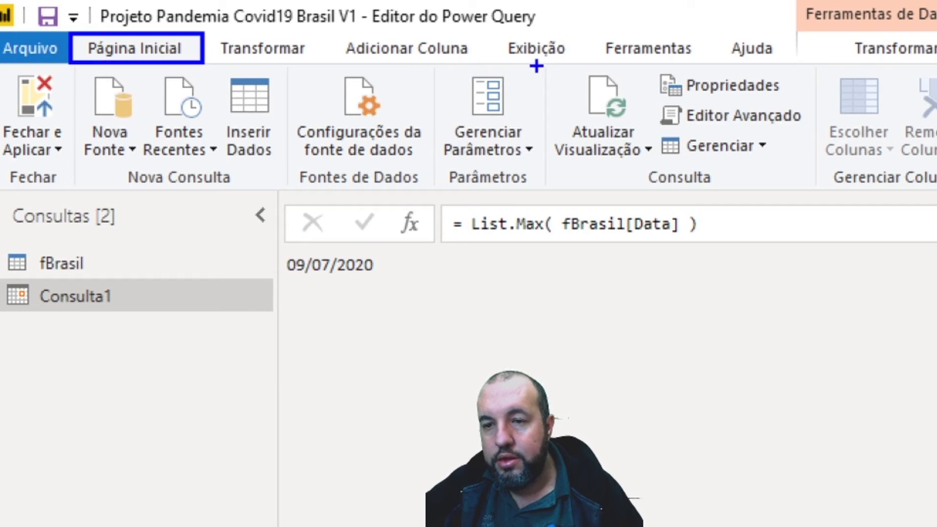
pyautogui.moveTo(545, 63)
pyautogui.mouseDown()
pyautogui.moveTo(583, 110)
pyautogui.moveTo(782, 188)
pyautogui.moveTo(815, 188)
pyautogui.mouseUp()
pyautogui.moveTo(657, 100)
pyautogui.mouseDown()
pyautogui.moveTo(744, 129)
pyautogui.moveTo(806, 131)
pyautogui.moveTo(785, 170)
pyautogui.mouseUp()
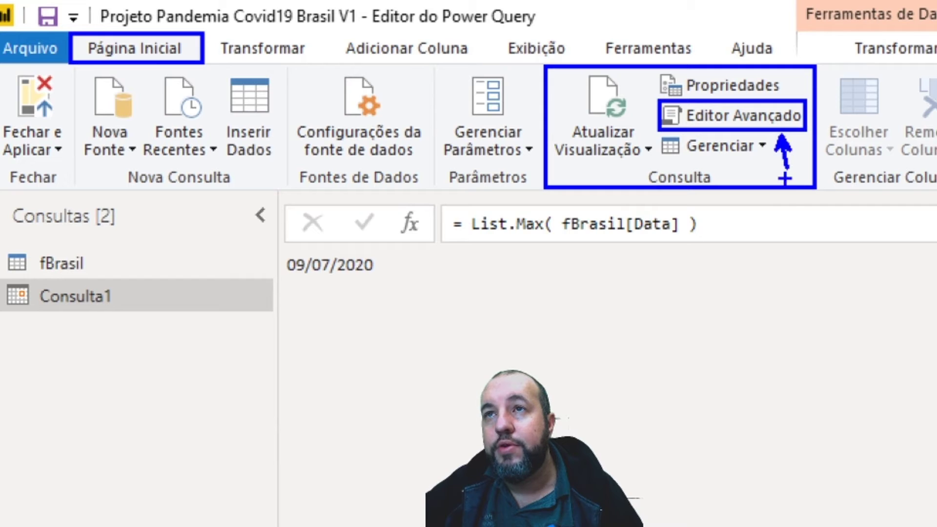
pyautogui.press('Escape')
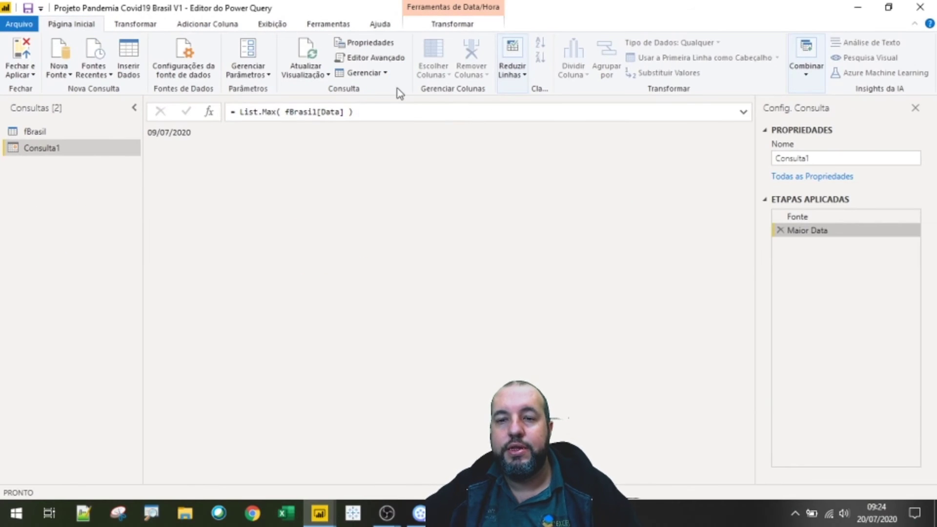
# - Rename the Fonte step as #"Menor Data" in Consulta1's Advanced Editor code, and check the results of Menor Data and Maior Data
pyautogui.click(387, 58)
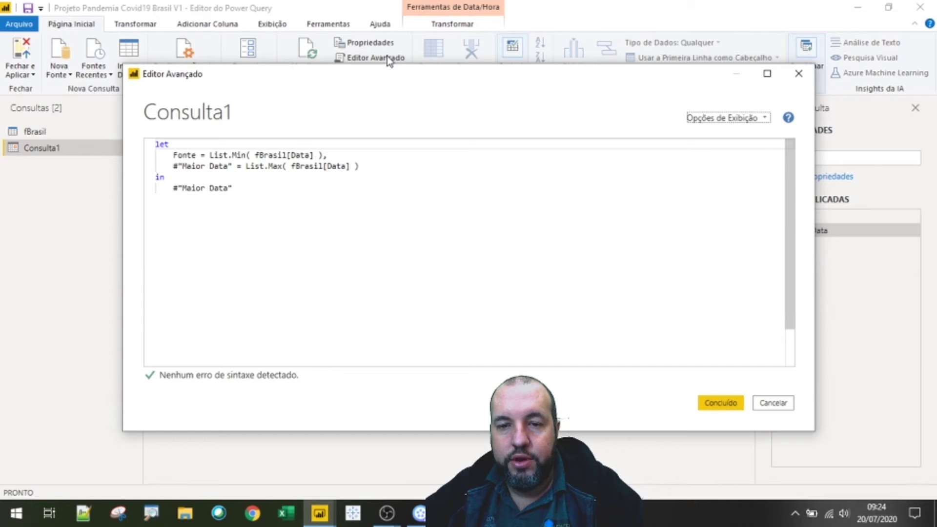
pyautogui.doubleClick(188, 156)
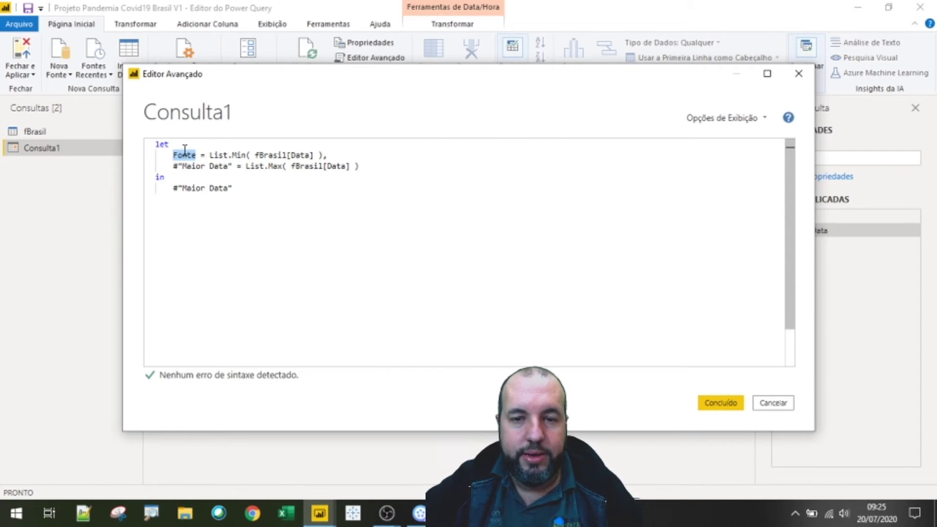
pyautogui.write('#"')
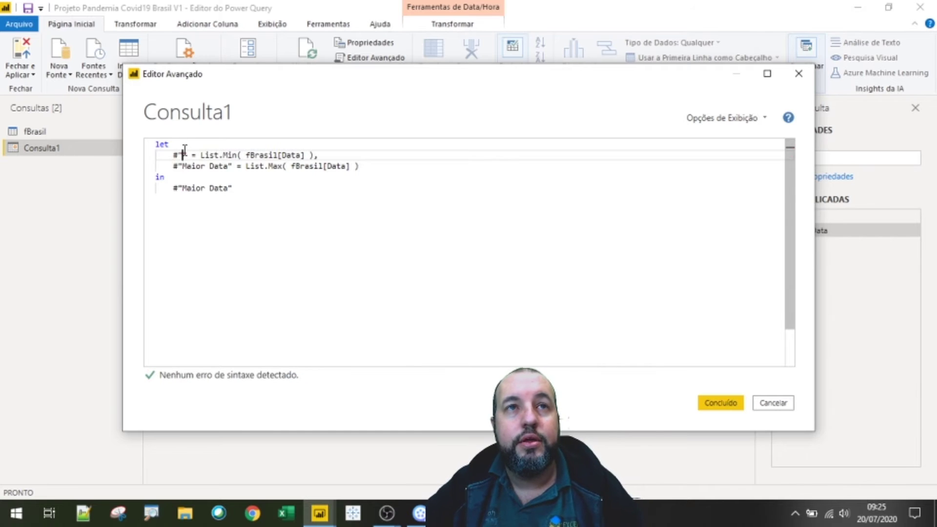
pyautogui.write('Menor D')
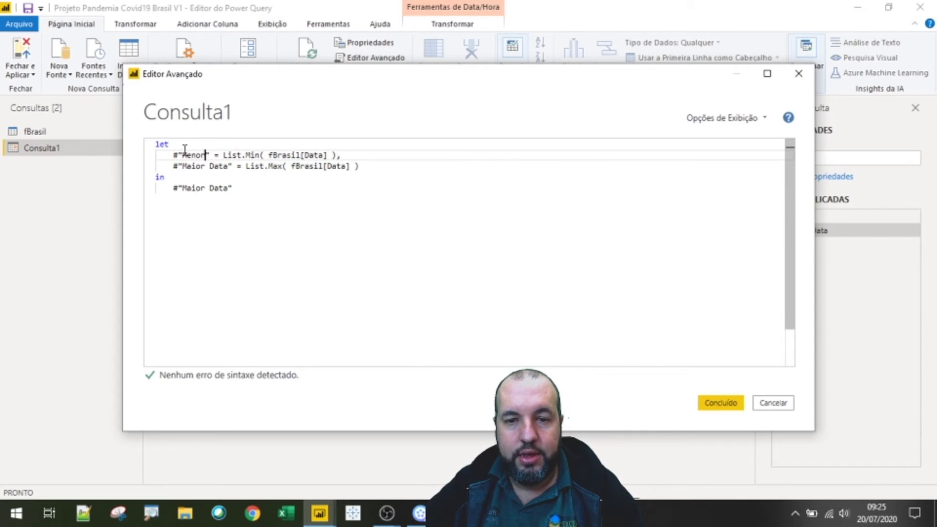
pyautogui.write('ata')
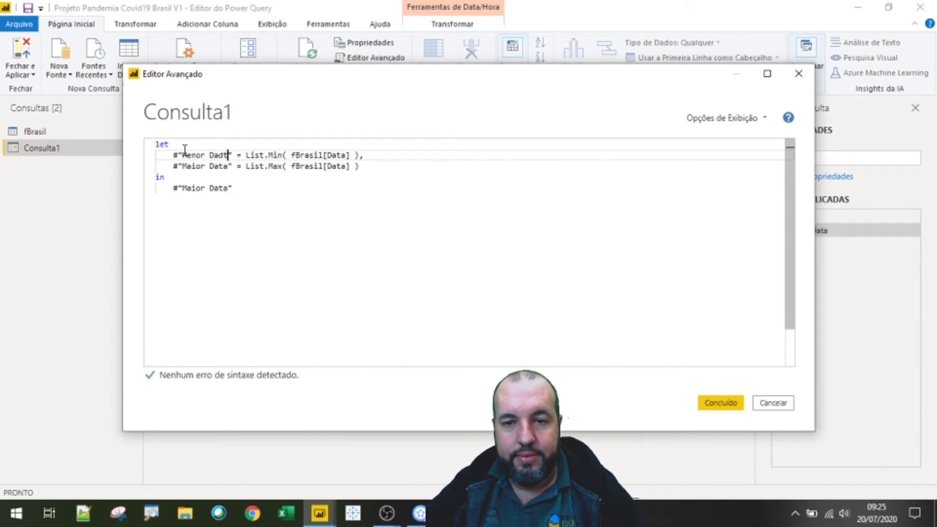
pyautogui.write('"')
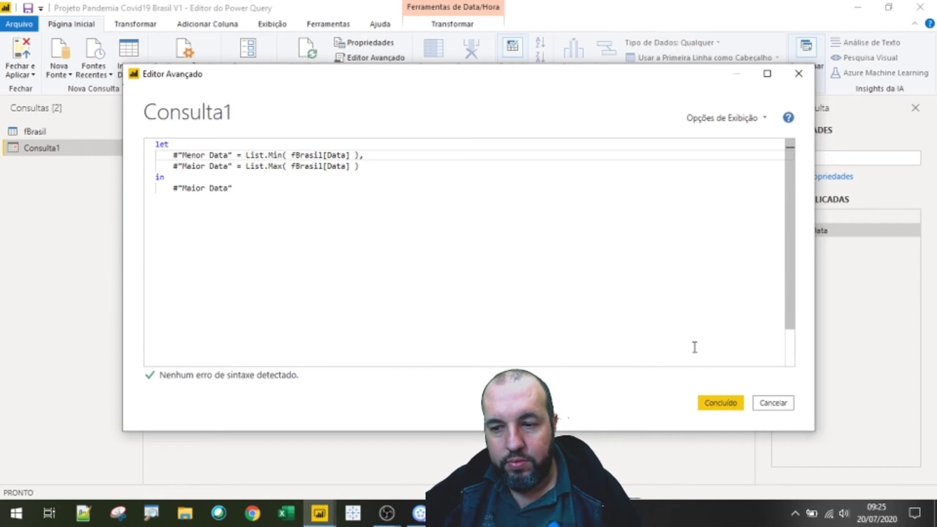
pyautogui.click(716, 408)
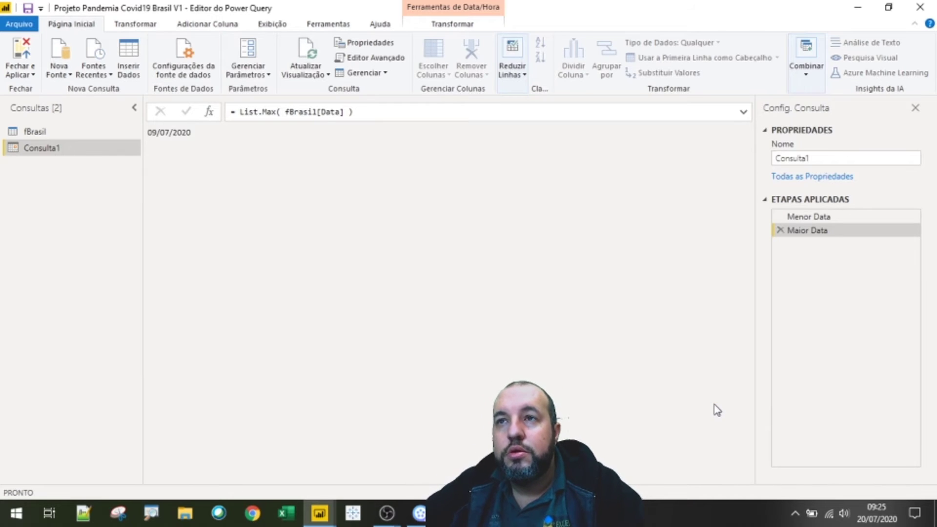
pyautogui.click(814, 217)
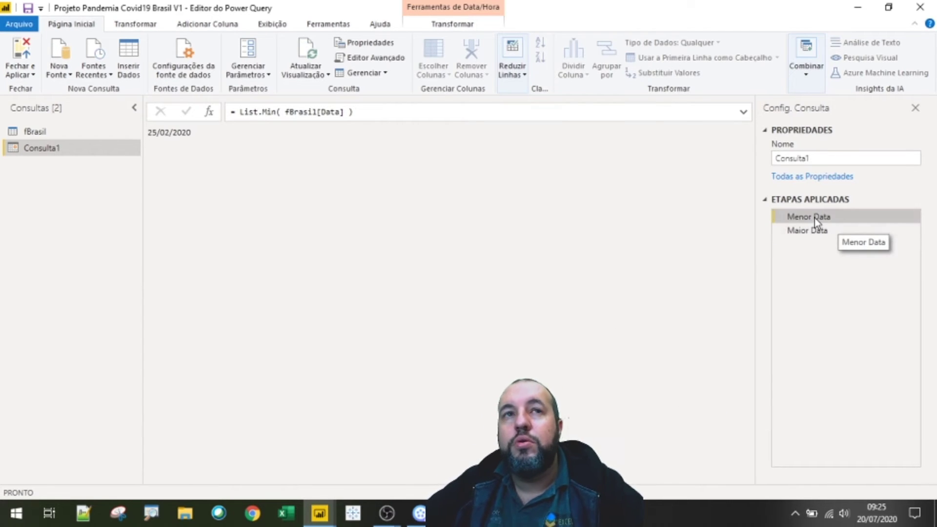
pyautogui.click(814, 231)
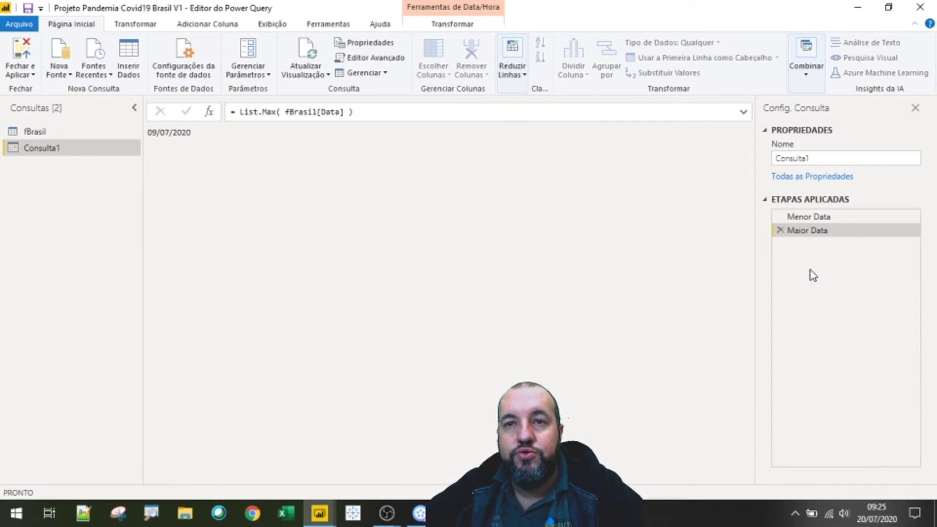
# - Insert a step after Maior Data and replace its default formula with a Duration.Days function call
pyautogui.rightClick(806, 231)
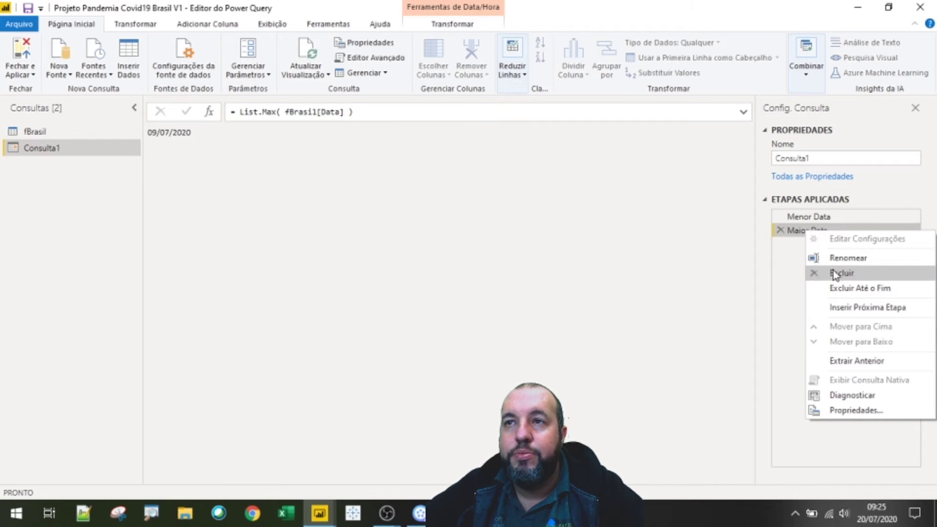
pyautogui.click(831, 308)
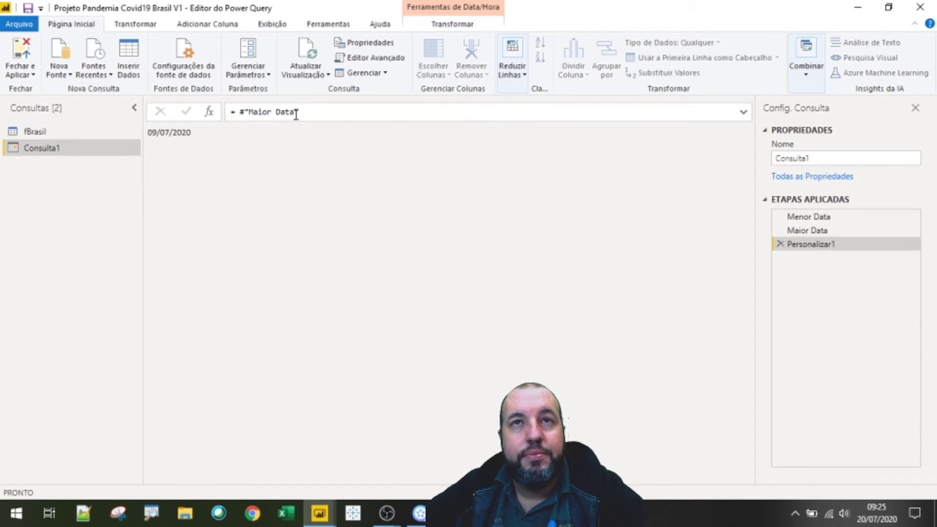
pyautogui.moveTo(301, 112); pyautogui.dragTo(209, 110)
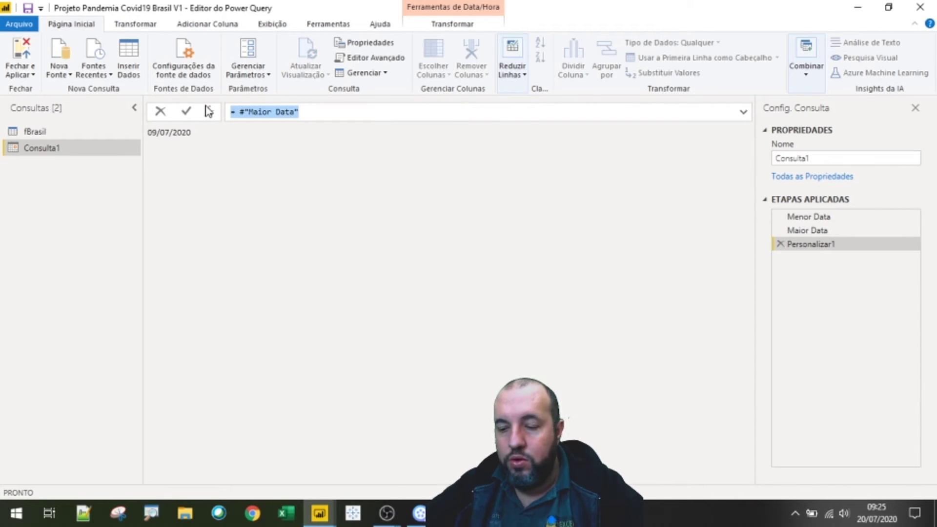
pyautogui.press('BackSpace')
pyautogui.write('= ')
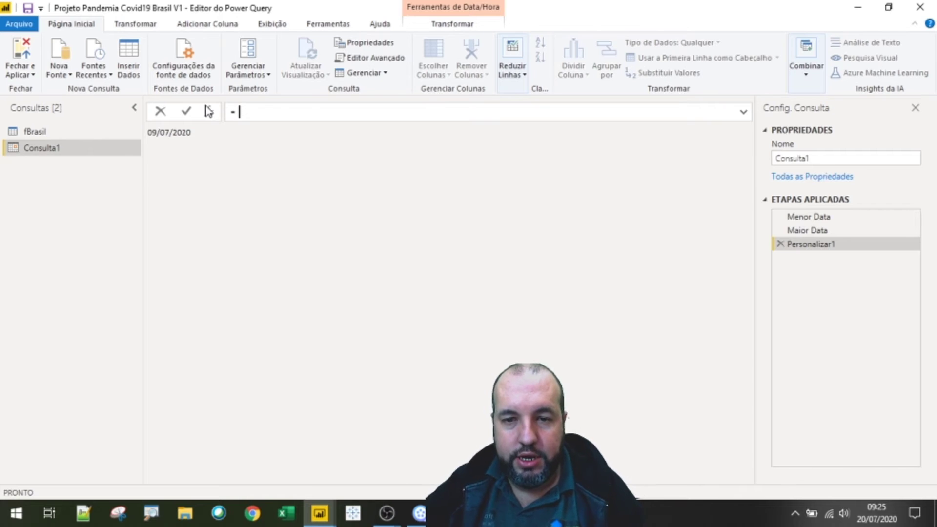
pyautogui.write('Dura')
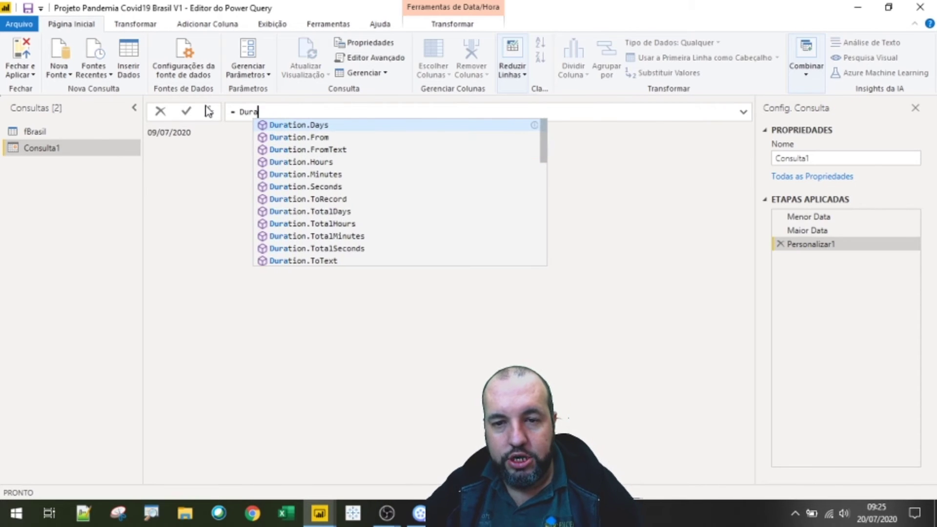
pyautogui.press('Tab')
pyautogui.write('(')
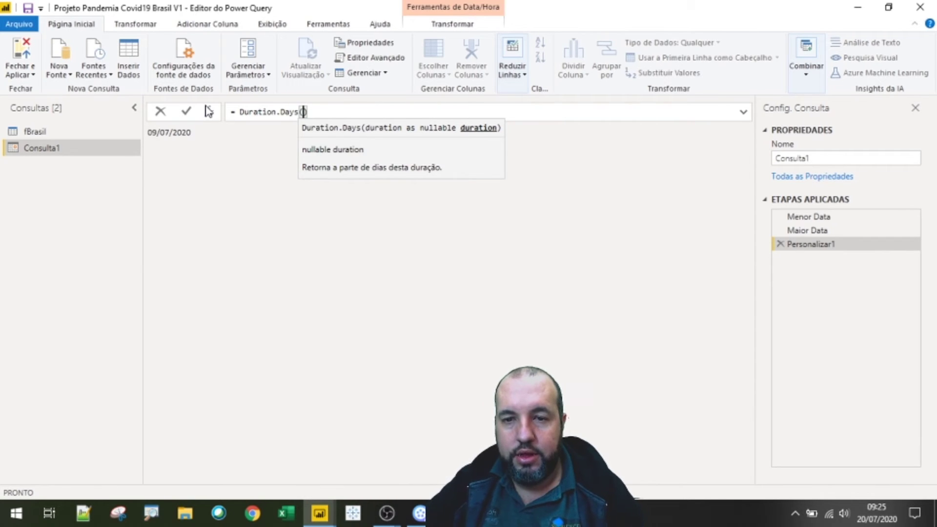
# - Fill in the Duration.Days argument with the difference #"Maior Data" - #"Menor Data"
pyautogui.write('#"')
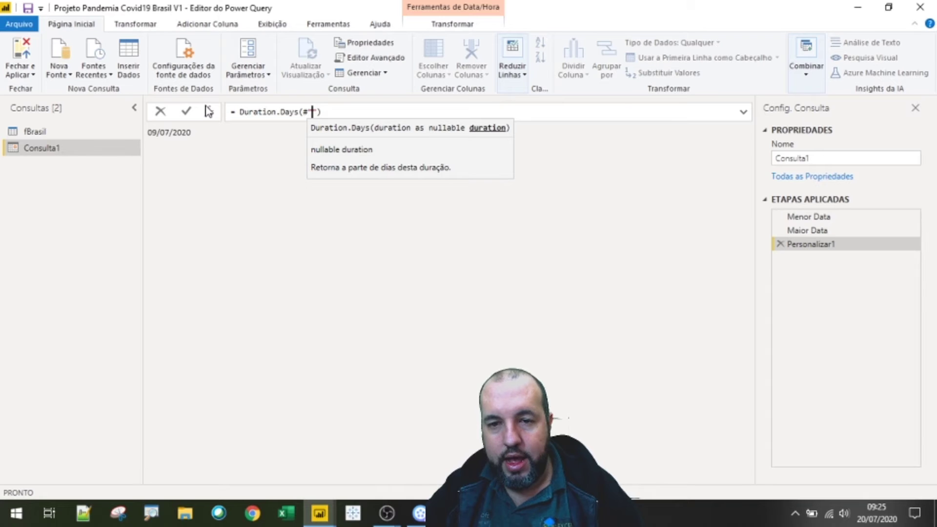
pyautogui.write('Mai')
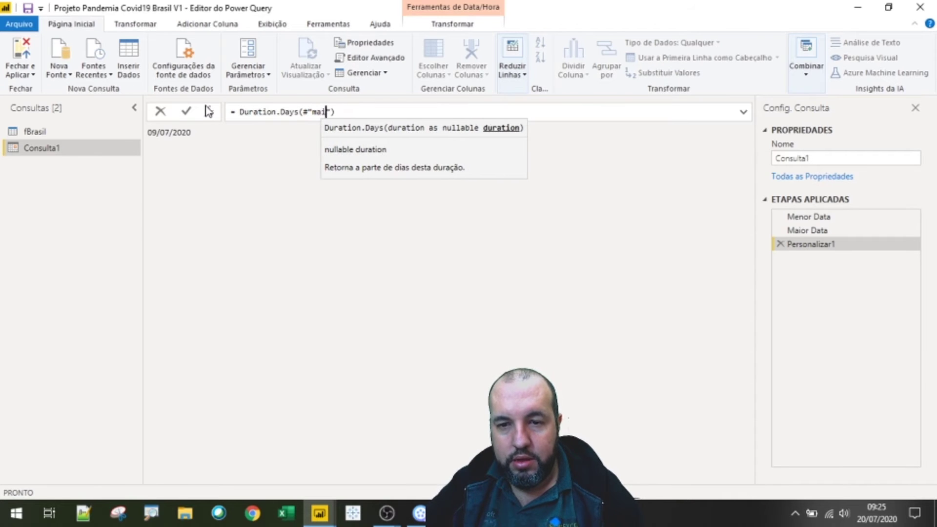
pyautogui.press('BackSpace')
pyautogui.write('aior')
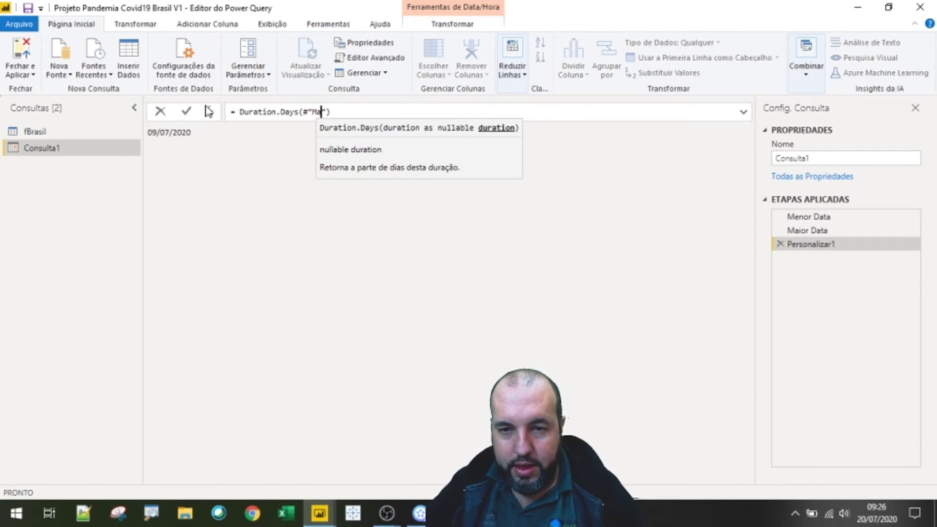
pyautogui.write(' Data')
pyautogui.press('End')
pyautogui.press('Left')
pyautogui.write('- #')
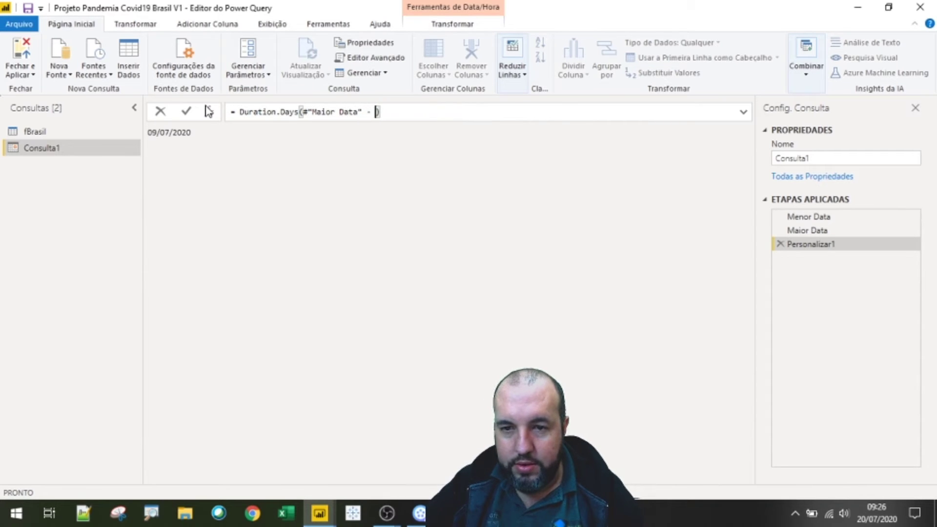
pyautogui.write('"M')
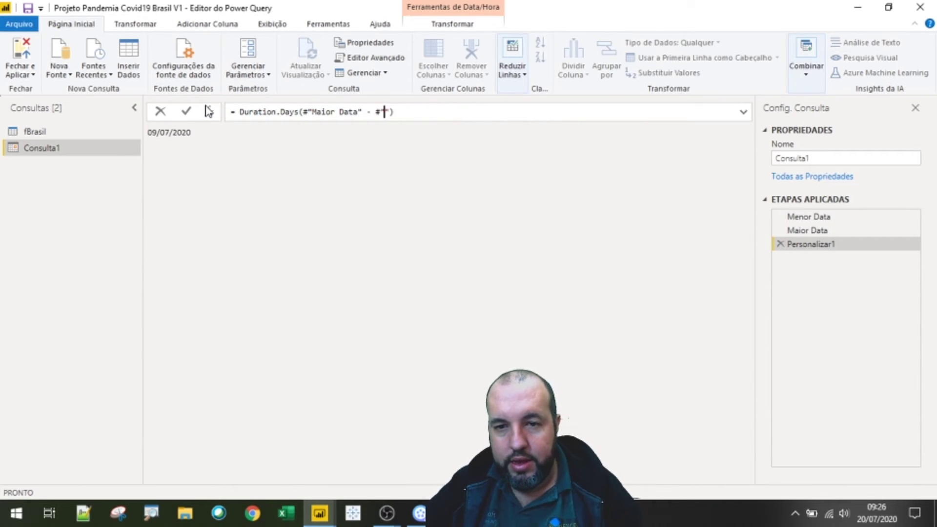
pyautogui.write('enor Data')
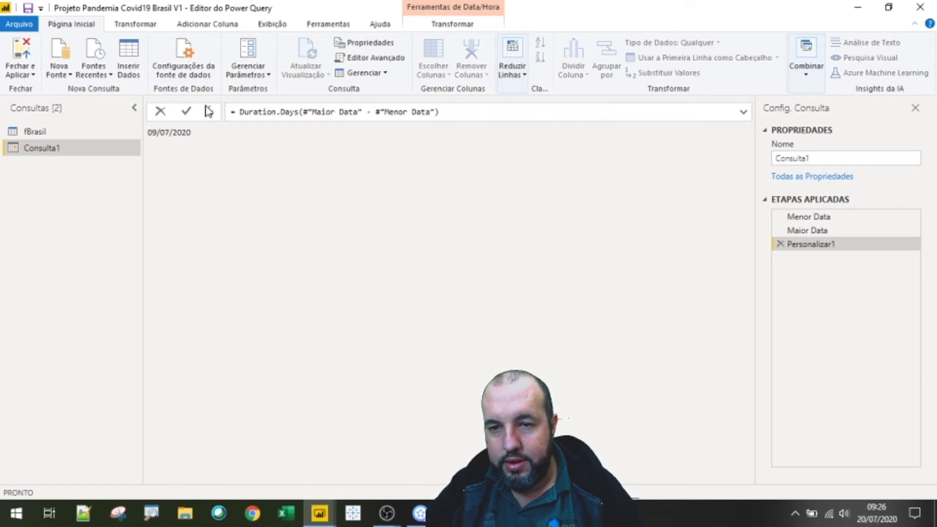
# - Add + 1 after the Duration.Days call and apply the formula
pyautogui.press('End')
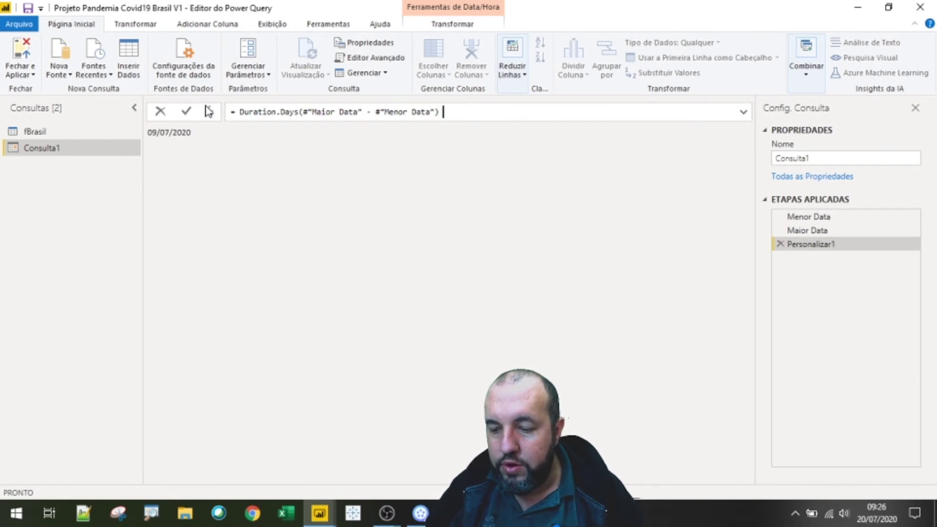
pyautogui.write('-1')
pyautogui.press('BackSpace')
pyautogui.press('BackSpace')
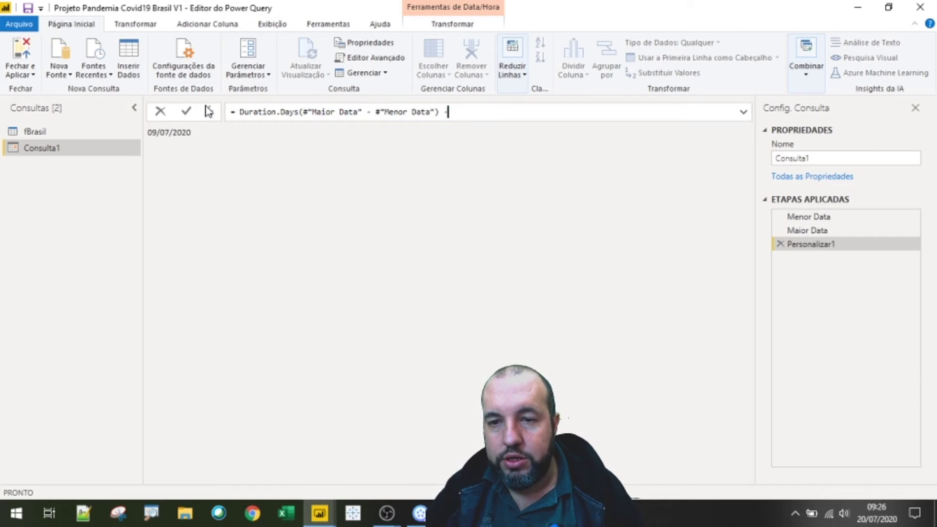
pyautogui.write('+ 1')
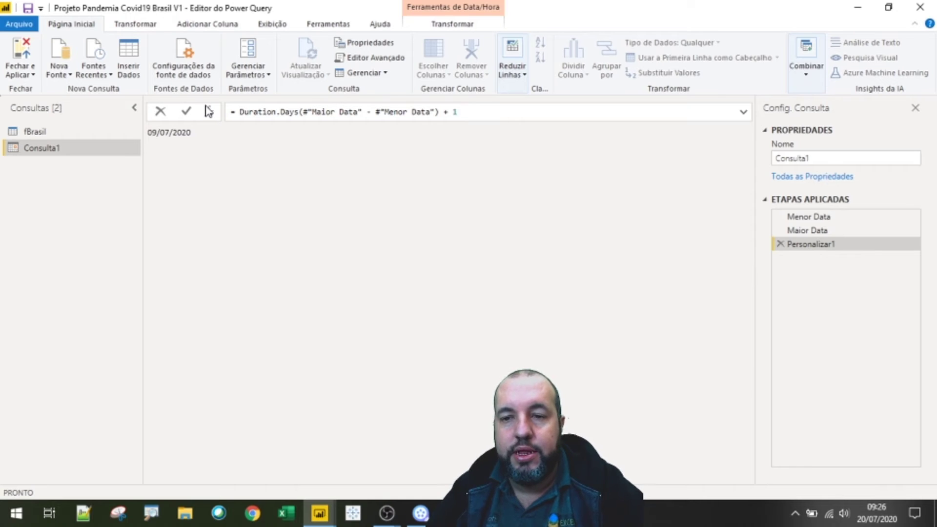
pyautogui.press('Return')
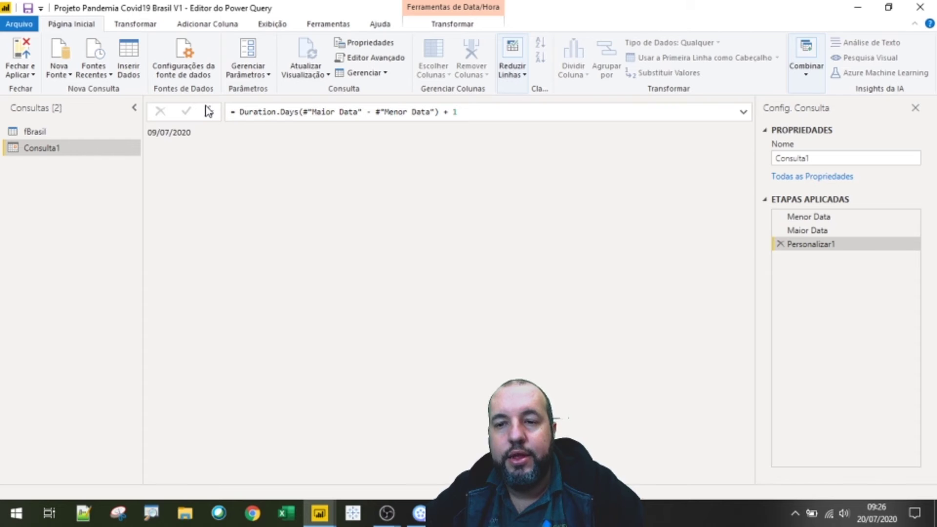
# - Compare the results of the Menor Data, Maior Data and Personalizar1 steps
pyautogui.click(849, 215)
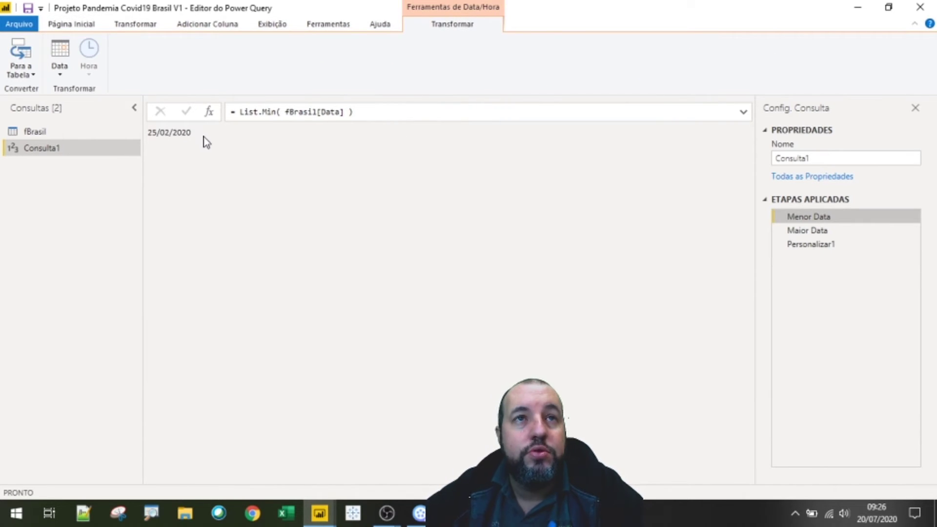
pyautogui.click(820, 231)
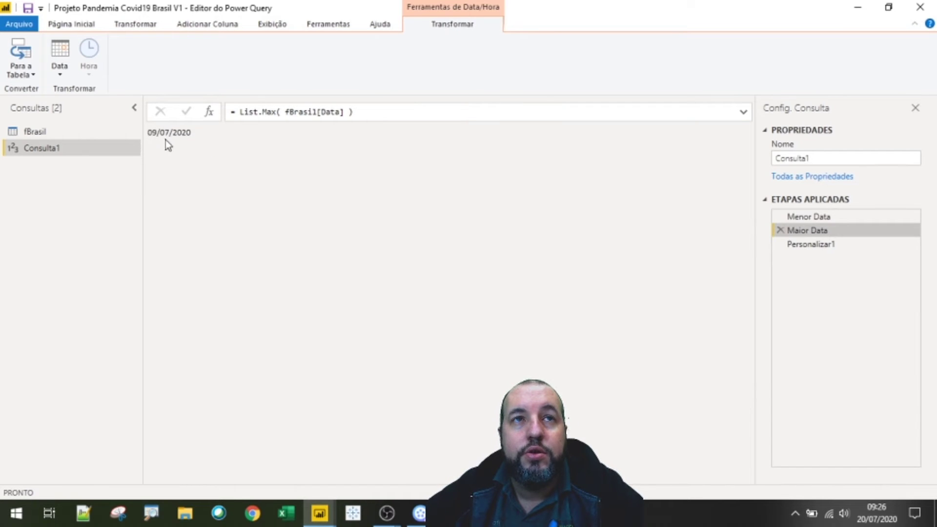
pyautogui.click(819, 244)
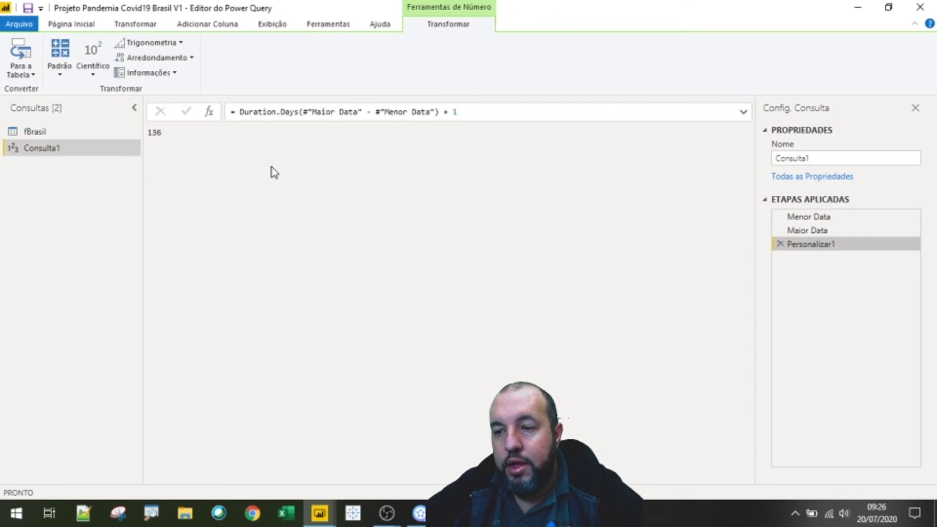
# - Rename the day-count step, Personalizar1, as Dias
pyautogui.rightClick(817, 249)
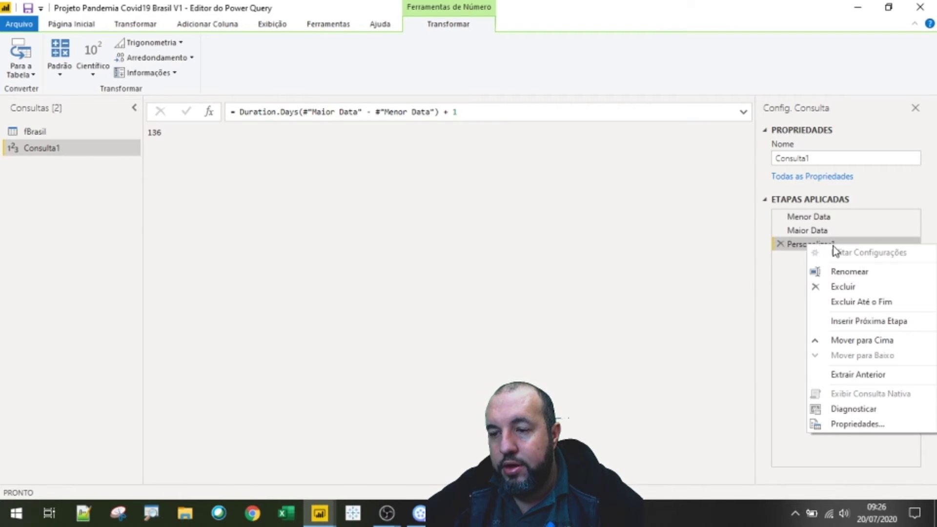
pyautogui.click(844, 272)
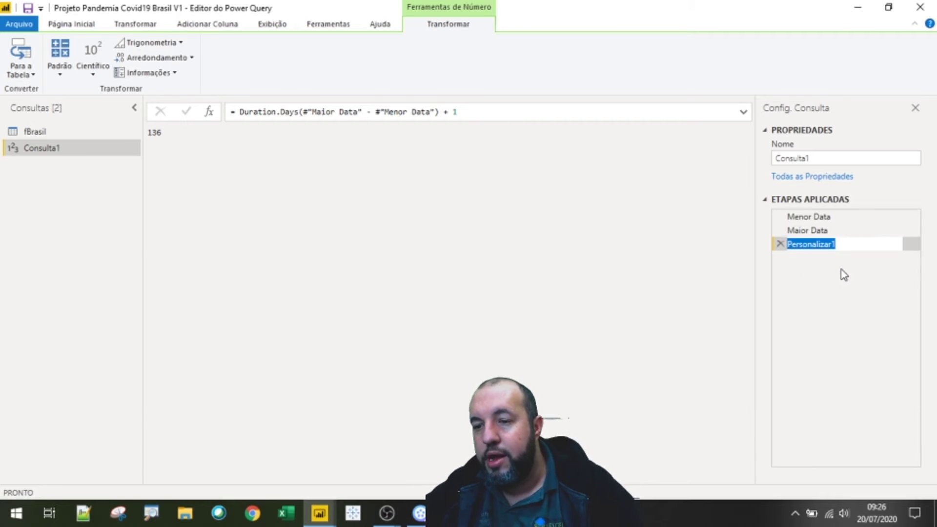
pyautogui.write('Dias')
pyautogui.press('Return')
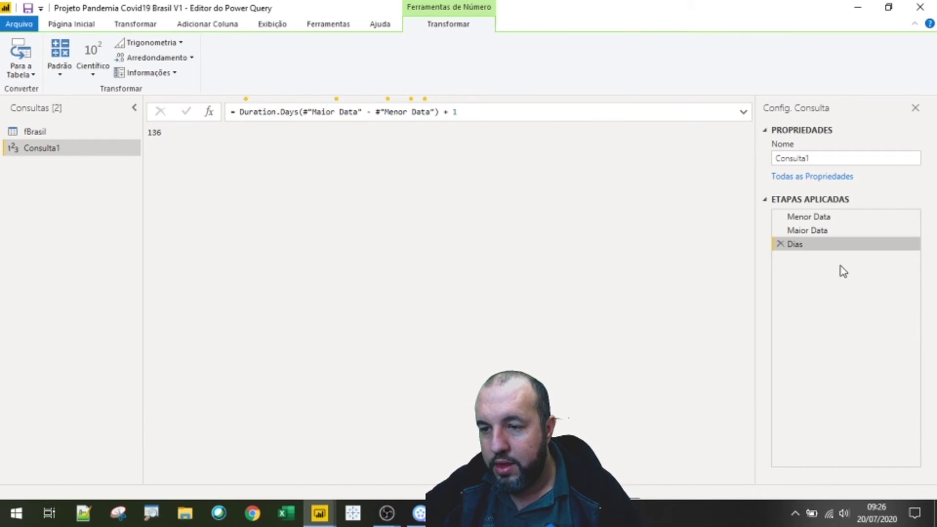
# - Insert a new step after Dias and replace its formula with an empty = List.Dates() call
pyautogui.rightClick(803, 244)
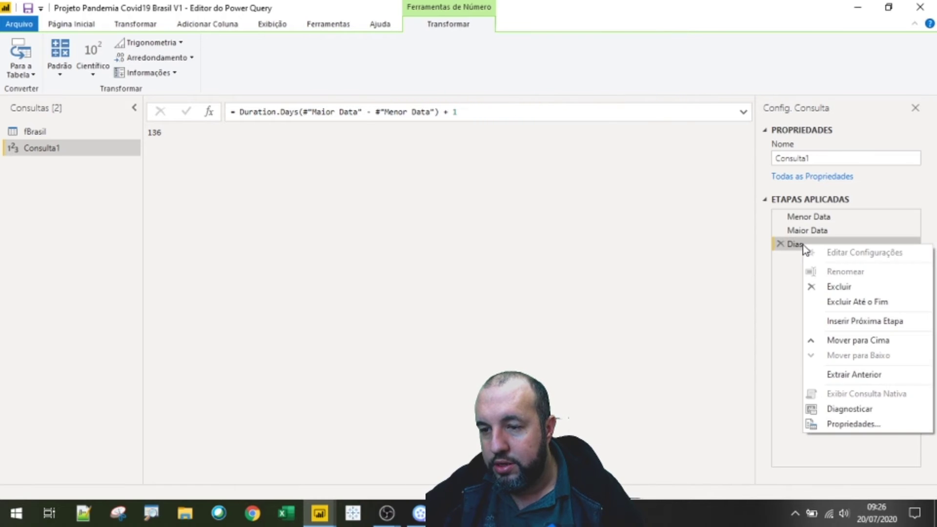
pyautogui.click(855, 322)
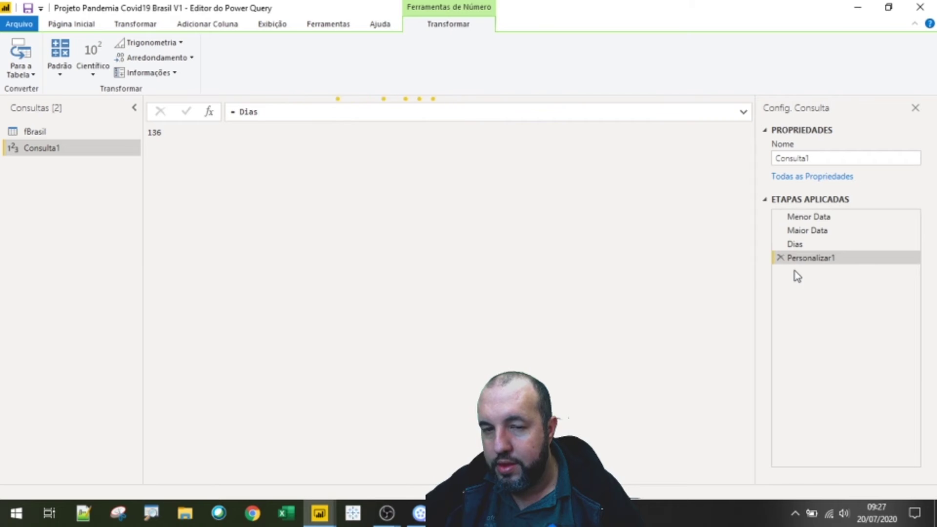
pyautogui.moveTo(270, 116); pyautogui.dragTo(220, 117)
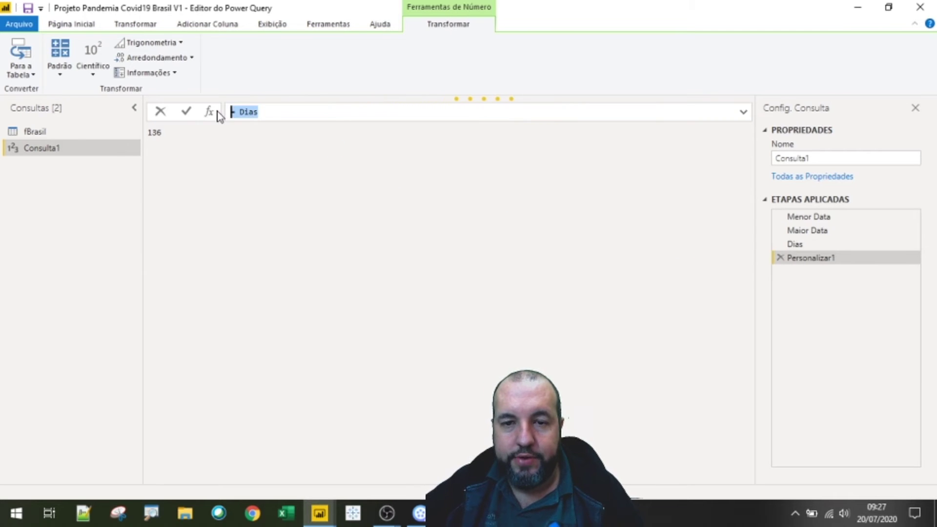
pyautogui.write('= l')
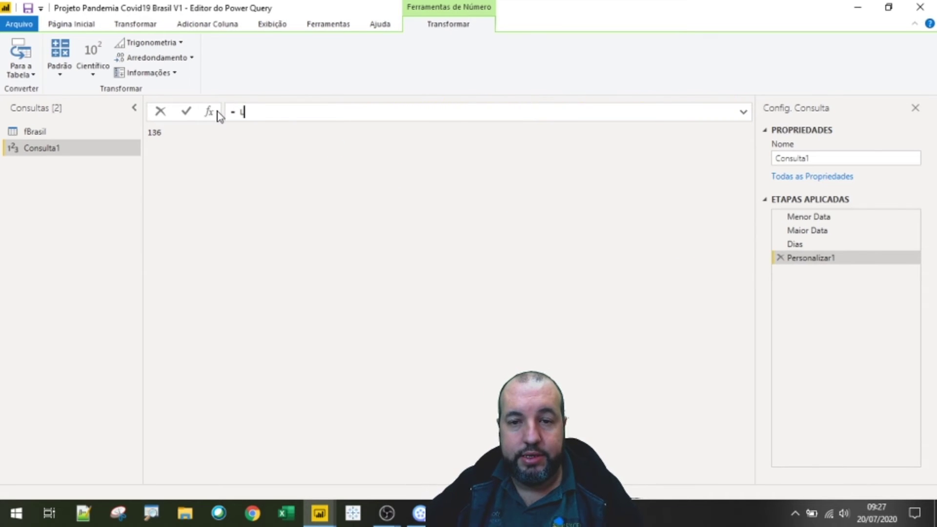
pyautogui.write('ist.Dates')
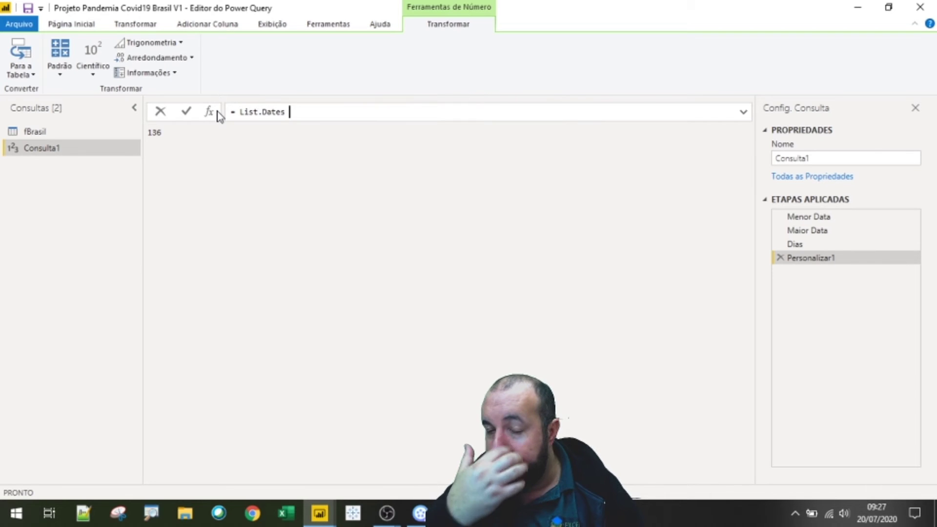
pyautogui.press('BackSpace')
pyautogui.write('(')
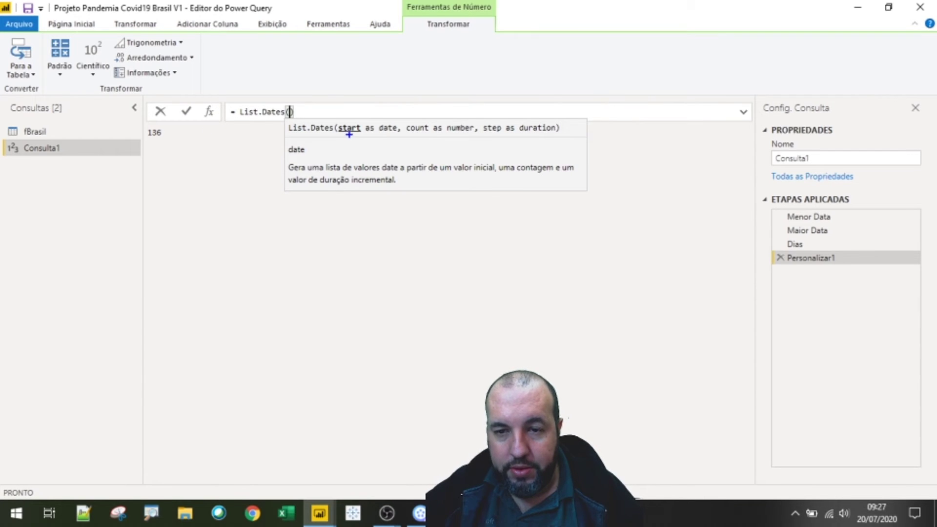
pyautogui.moveTo(432, 137); pyautogui.dragTo(433, 149)
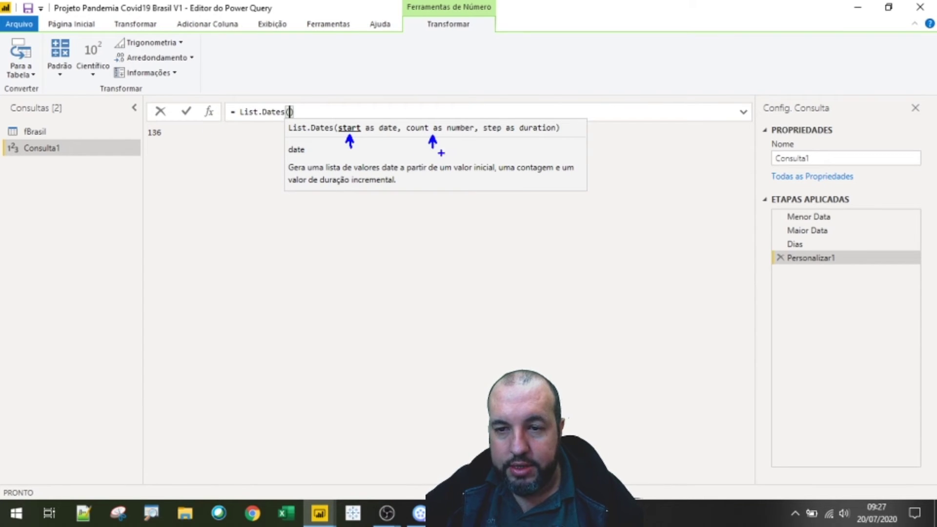
pyautogui.moveTo(516, 139); pyautogui.dragTo(515, 148)
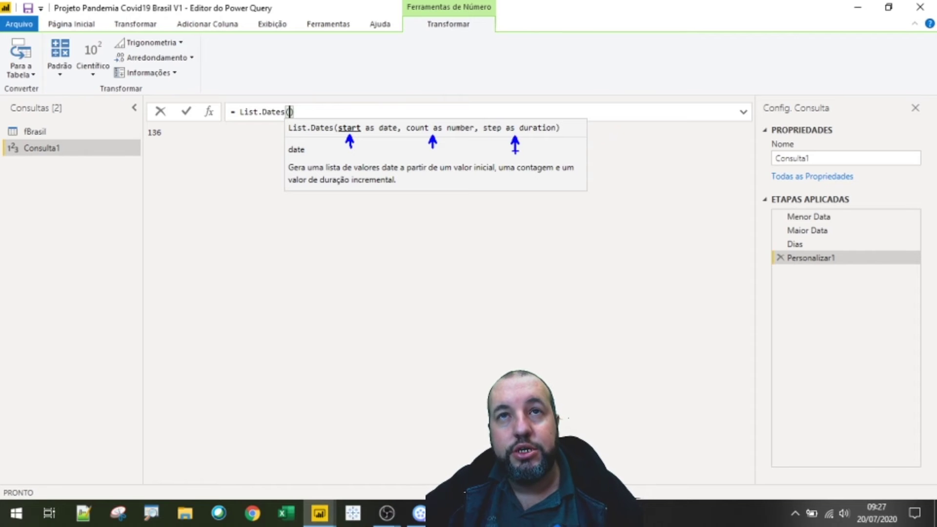
pyautogui.press('Return')
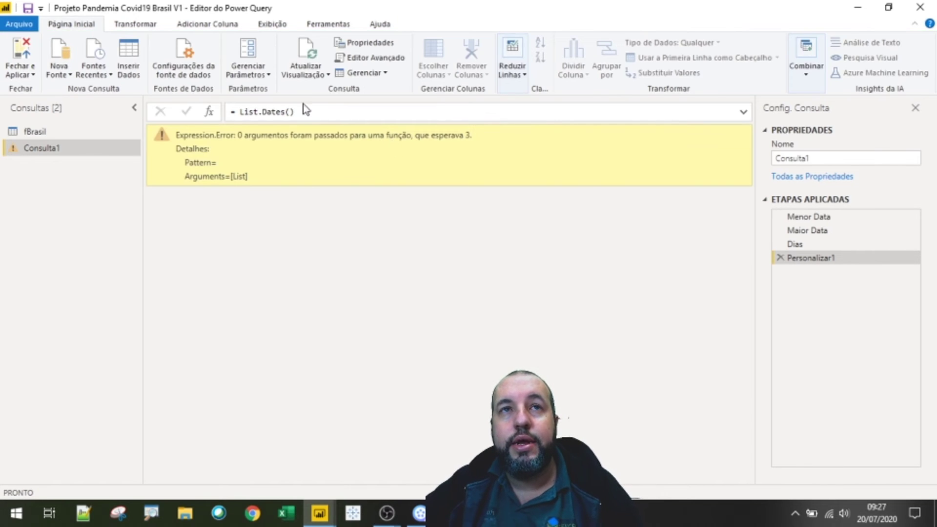
# - Fill in the List.Dates start argument with #"Menor Data" and the count argument with Dias
pyautogui.click(291, 111)
pyautogui.press('Delete')
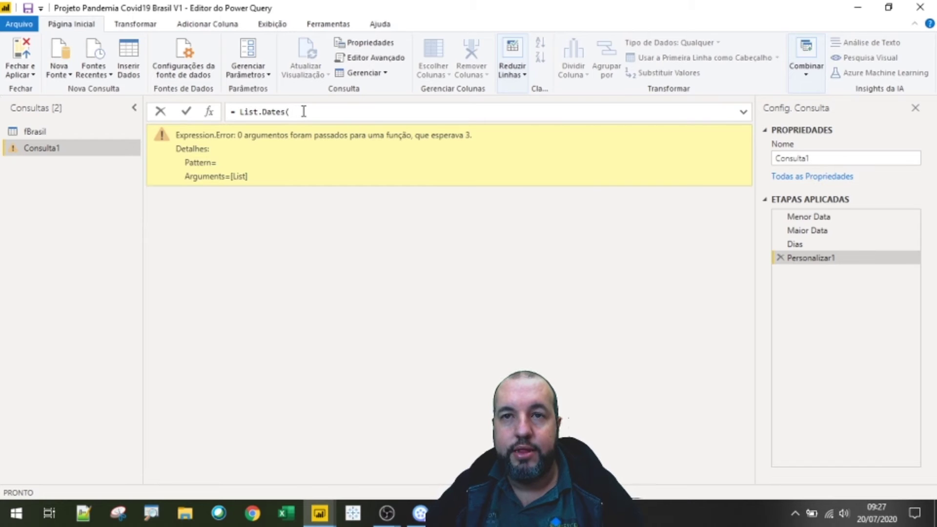
pyautogui.write('#')
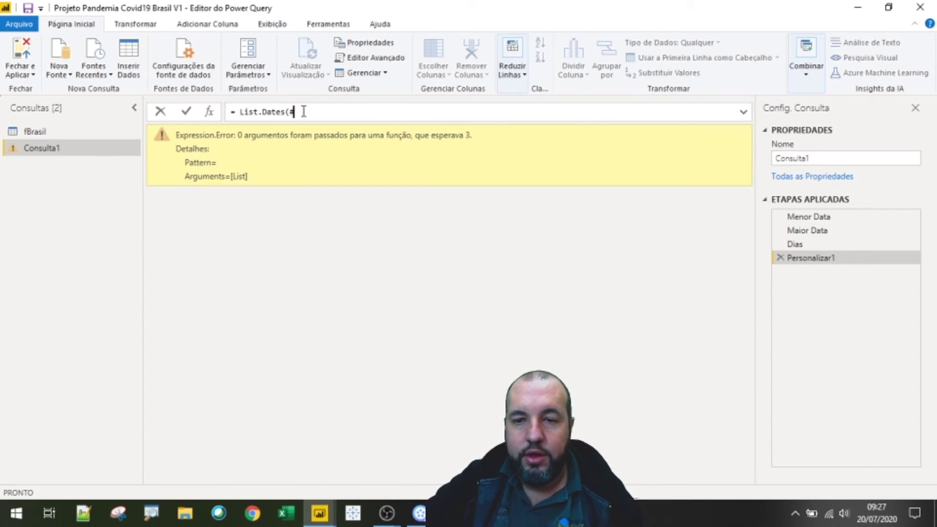
pyautogui.write('"')
pyautogui.write('Maior')
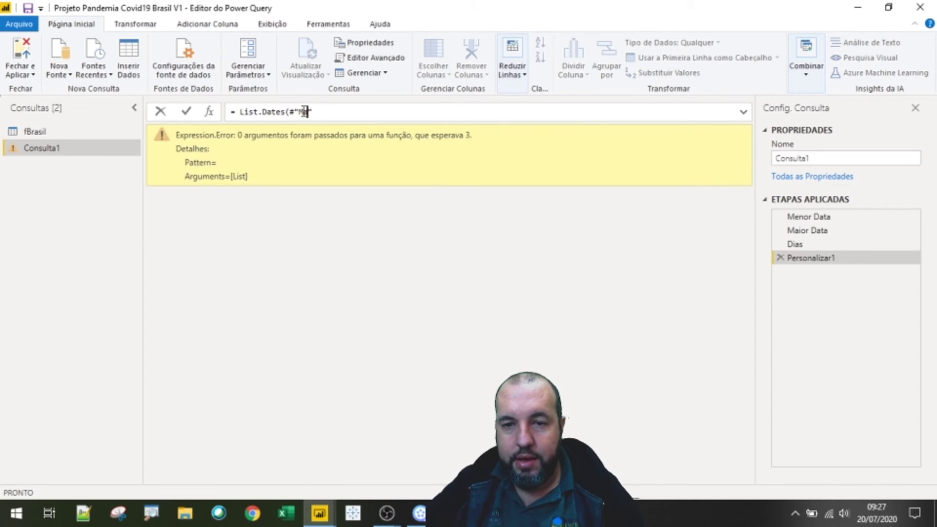
pyautogui.press('BackSpace')
pyautogui.press('BackSpace')
pyautogui.press('BackSpace')
pyautogui.press('BackSpace')
pyautogui.write('enor Data')
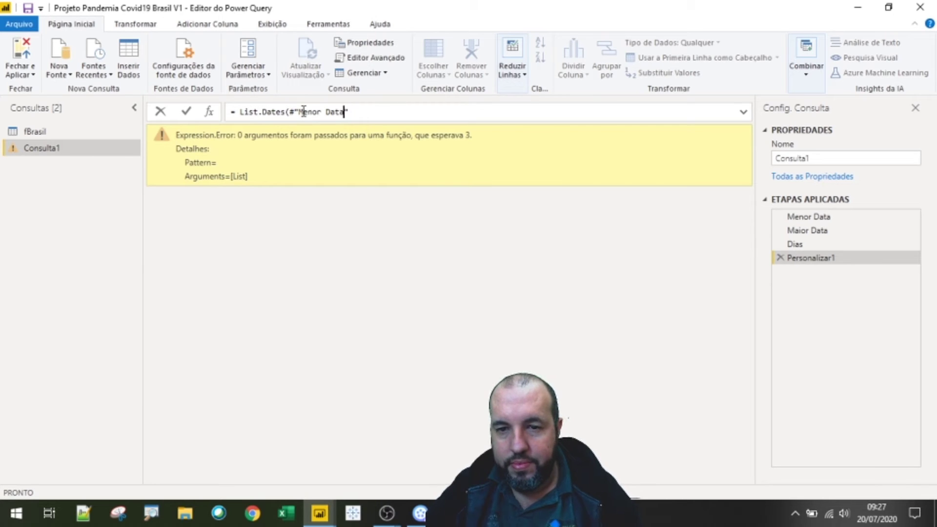
pyautogui.write('", ')
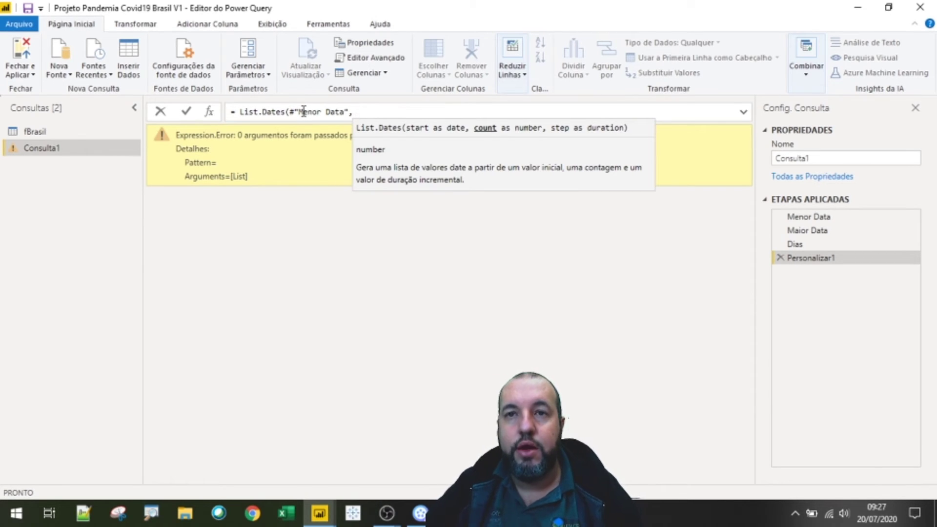
pyautogui.write('Dias')
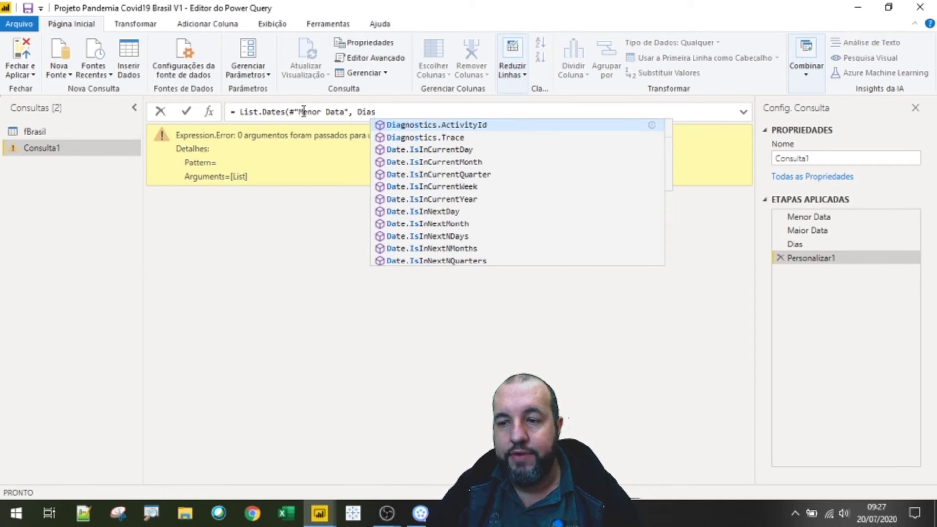
pyautogui.write(',')
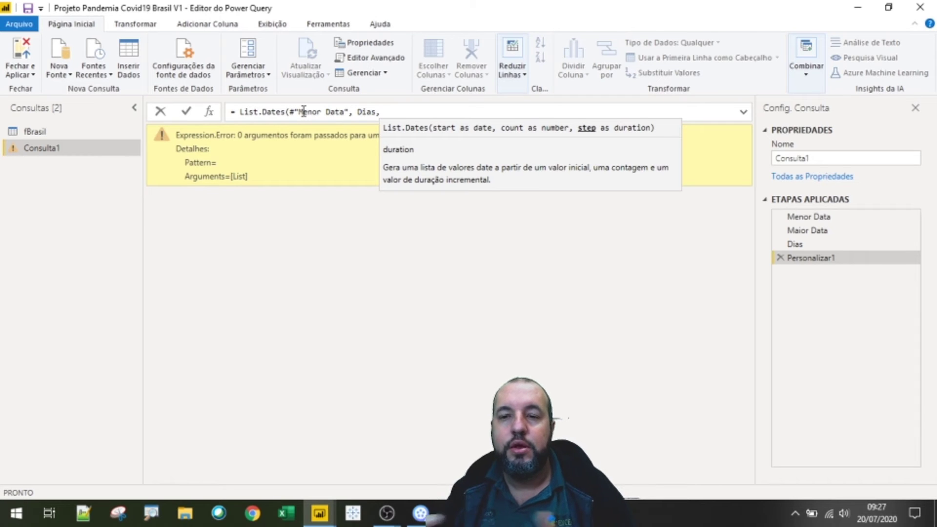
# - Add #duration(1,0,0,0) as the step argument of List.Dates and apply the formula
pyautogui.write('#')
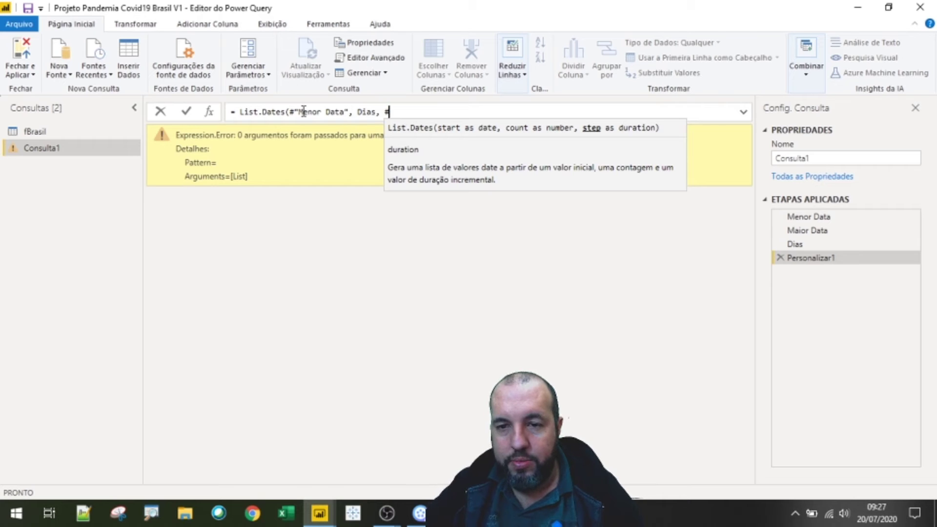
pyautogui.write('dur')
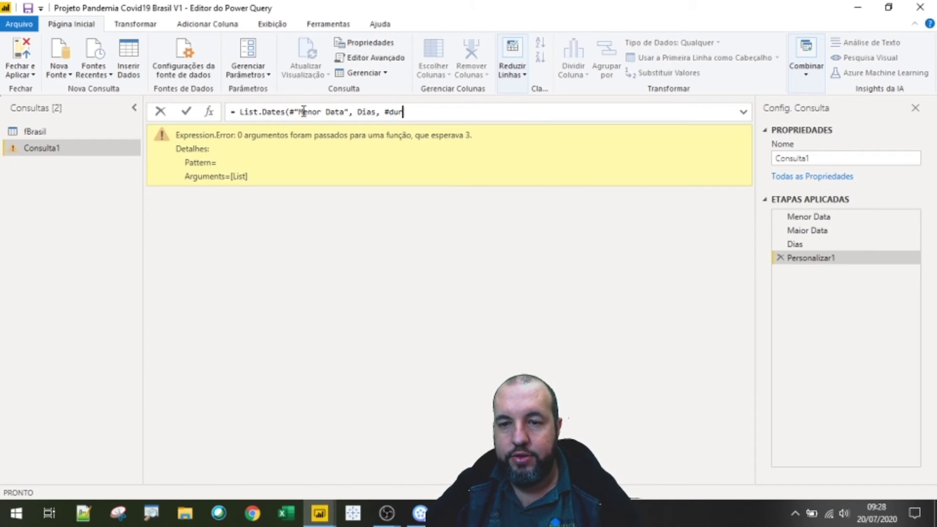
pyautogui.write('ation')
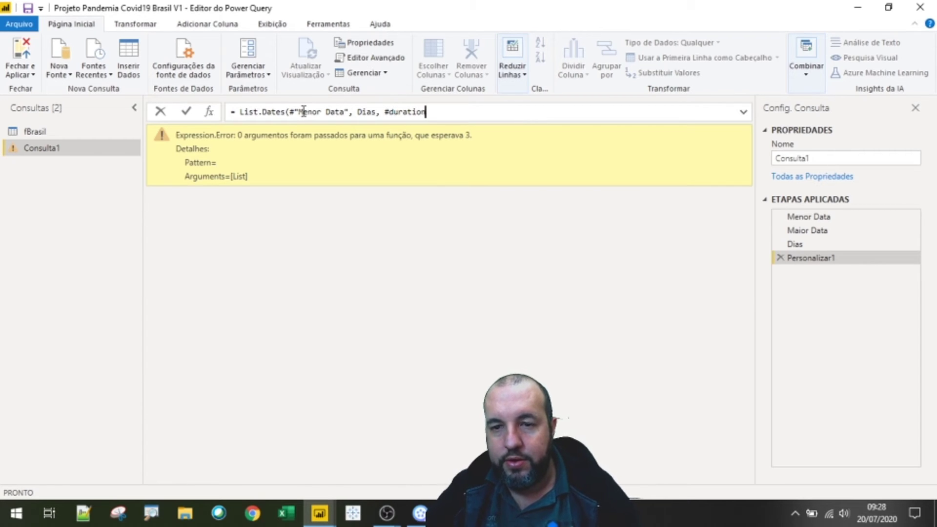
pyautogui.write('(')
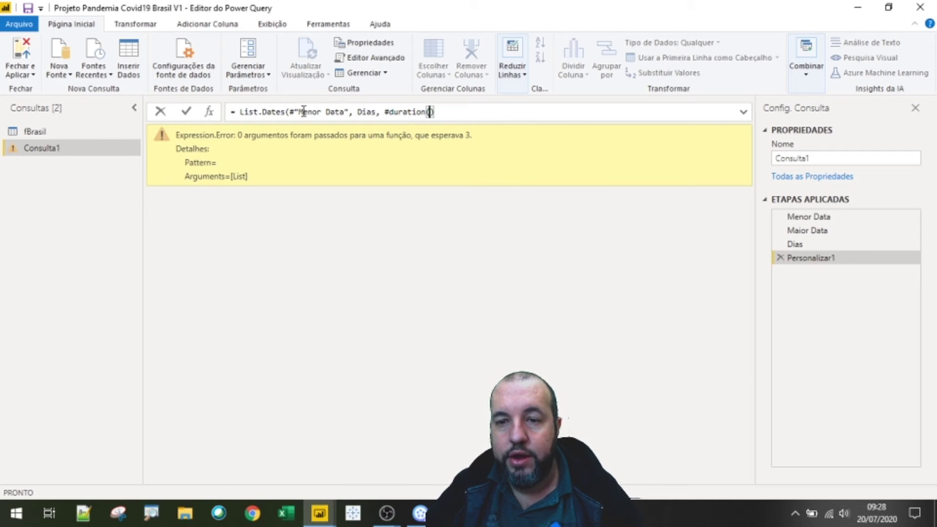
pyautogui.write('1,')
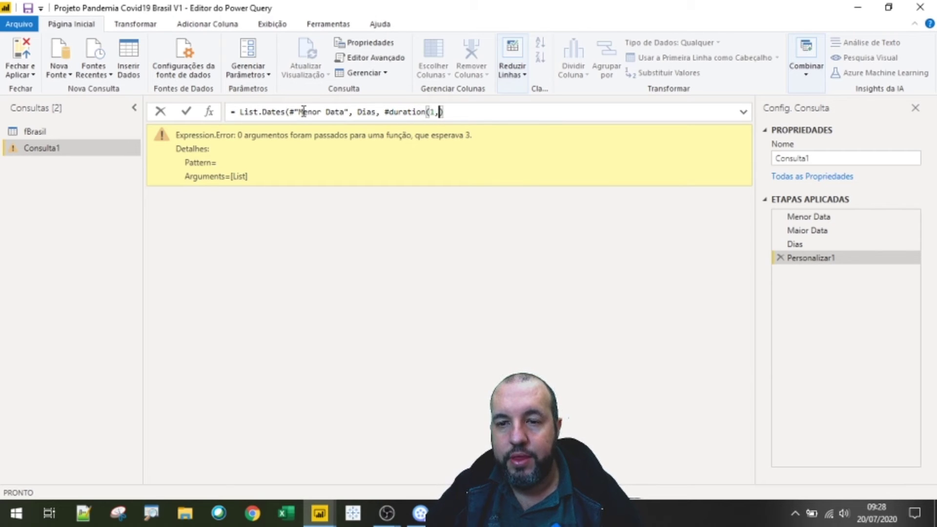
pyautogui.write('0,0,0')
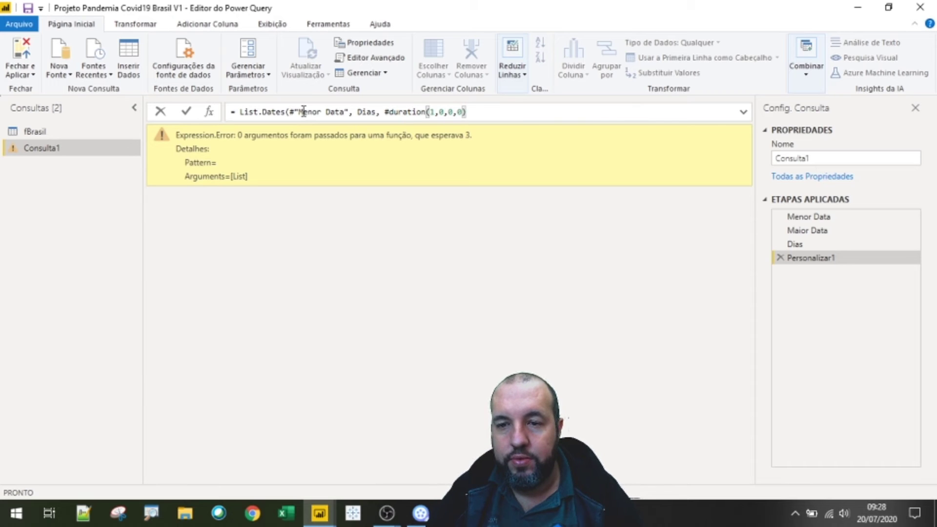
pyautogui.write(')')
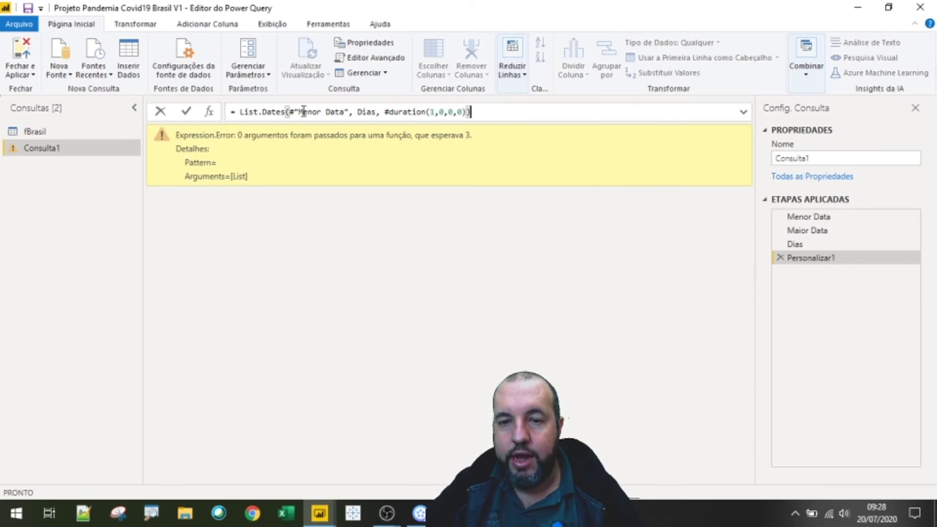
pyautogui.press('Return')
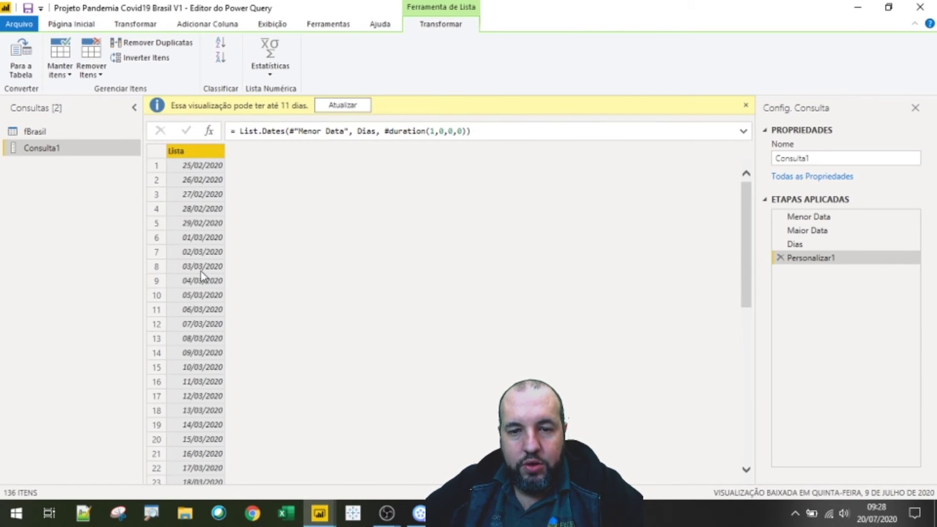
# - Refresh the outdated date list preview and compare the list through its last date with the Dias step's result
pyautogui.click(342, 105)
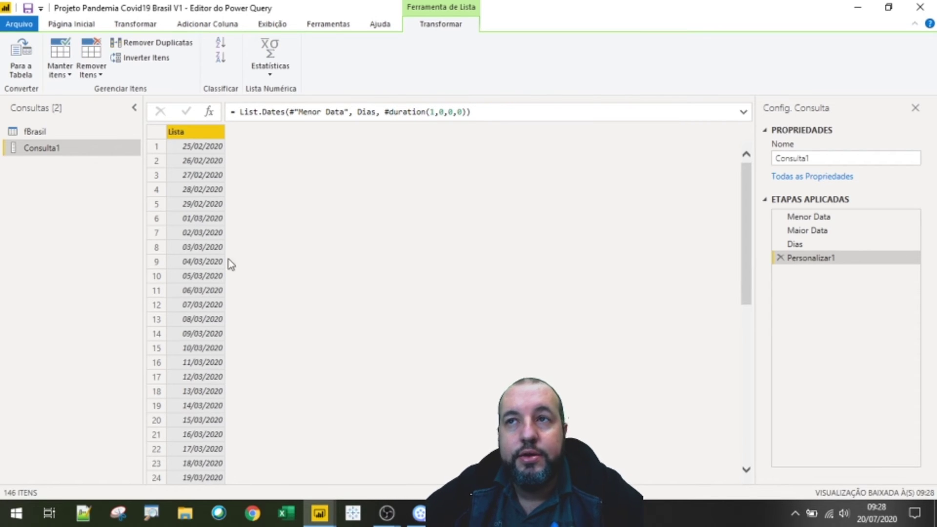
pyautogui.click(810, 246)
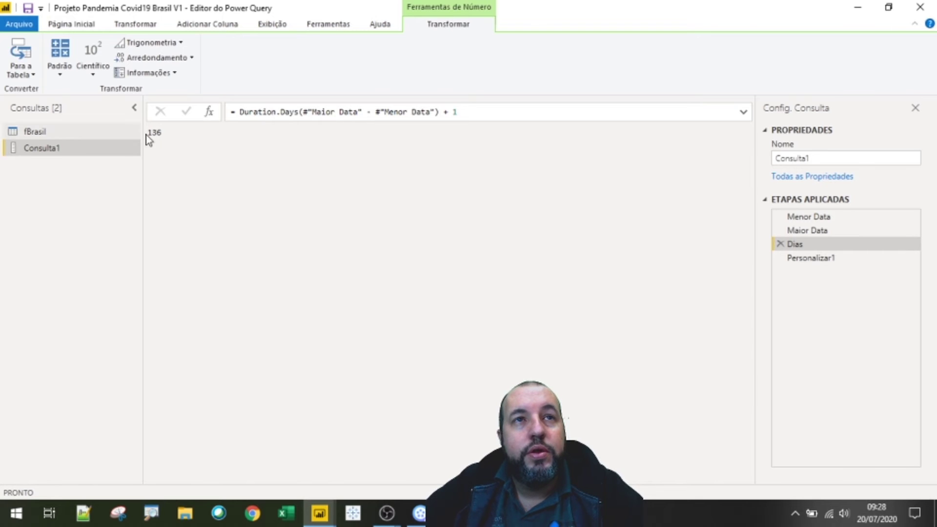
pyautogui.moveTo(152, 132); pyautogui.dragTo(173, 131)
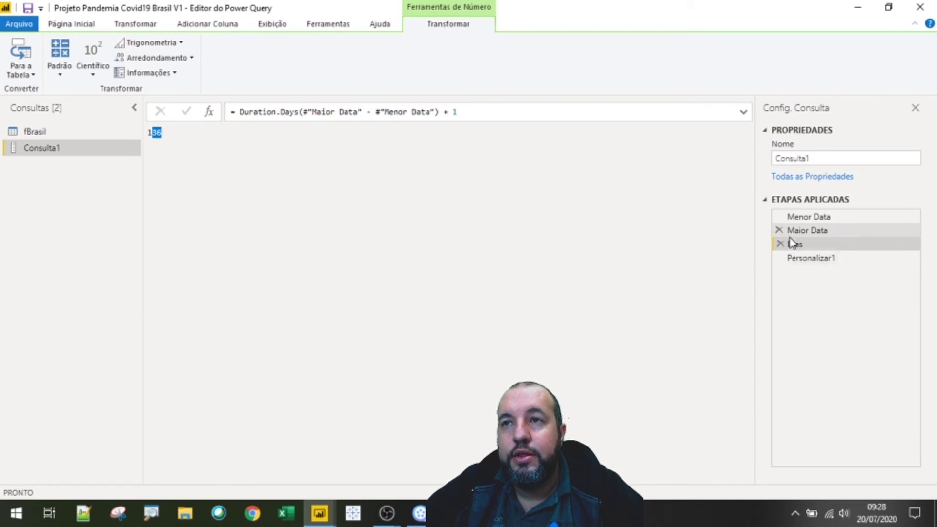
pyautogui.click(802, 259)
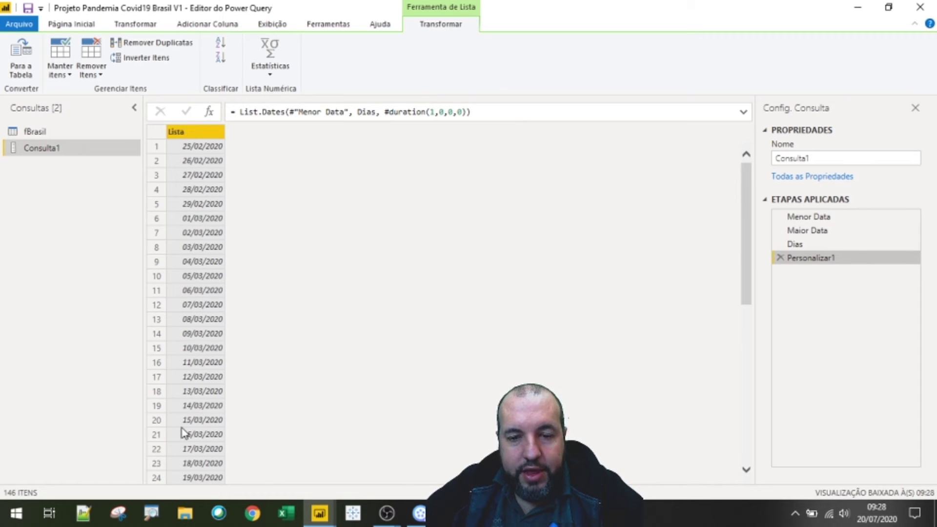
pyautogui.moveTo(748, 202); pyautogui.dragTo(727, 479)
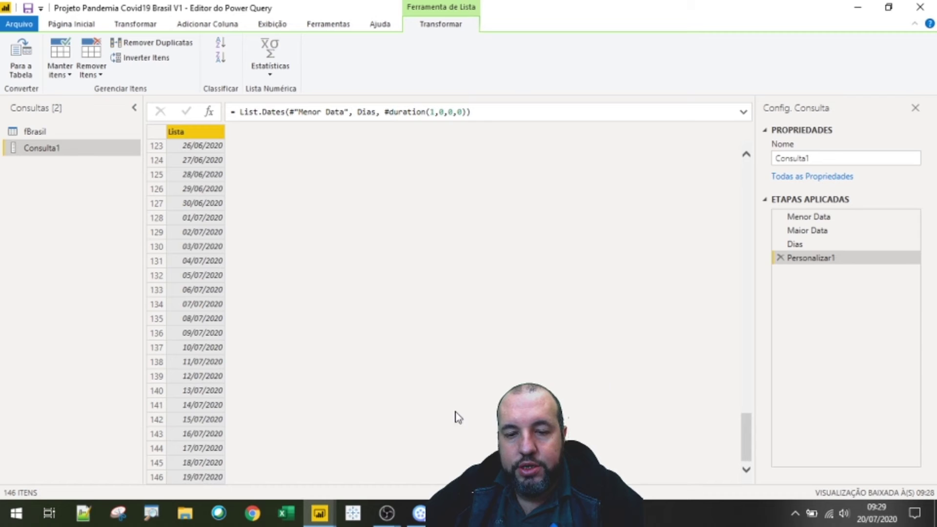
# - Refresh the preview of the Dias step so its day count is recalculated
pyautogui.click(820, 244)
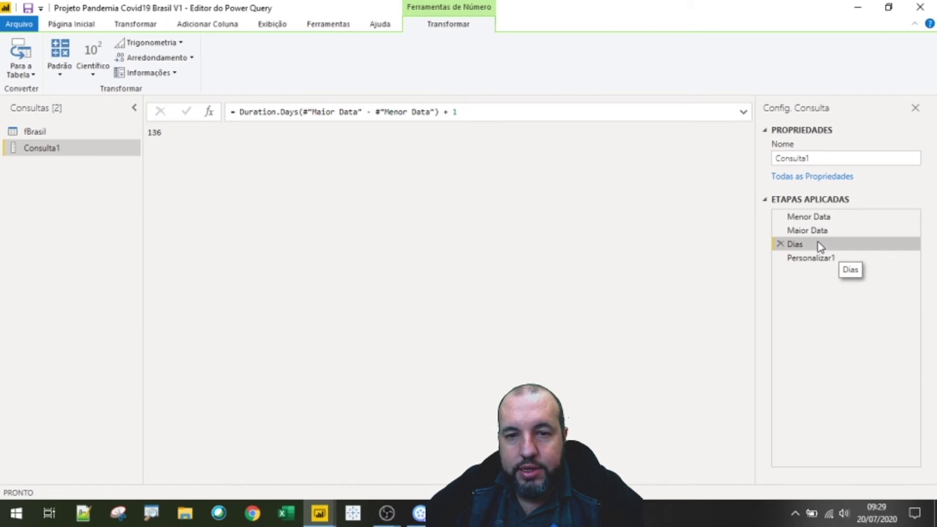
pyautogui.click(152, 26)
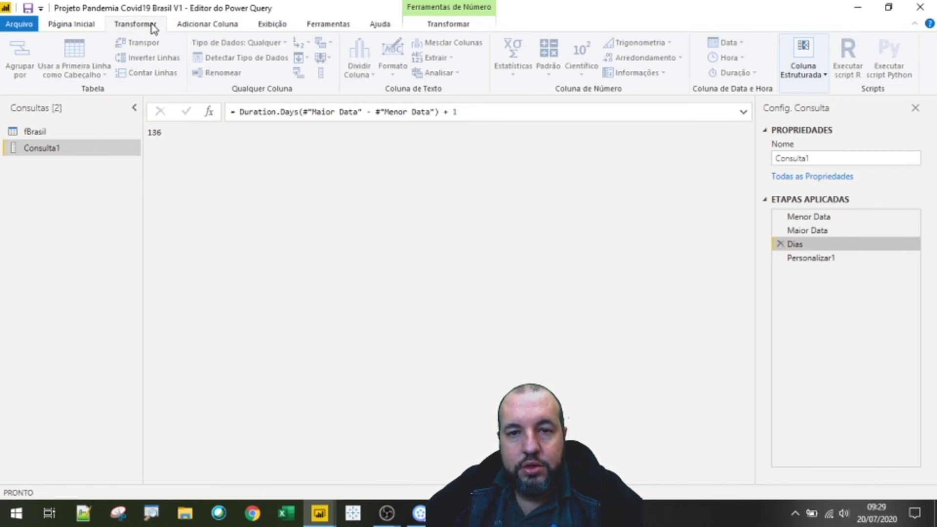
pyautogui.click(88, 27)
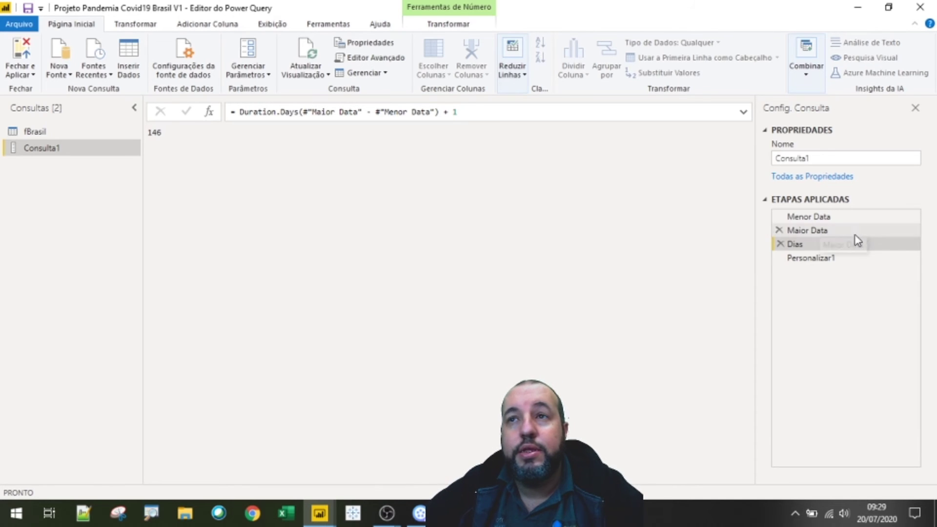
# - Review the generated date list in the Personalizar1 step and the list tools available for it
pyautogui.click(842, 260)
pyautogui.scroll(-1, 220, 470)
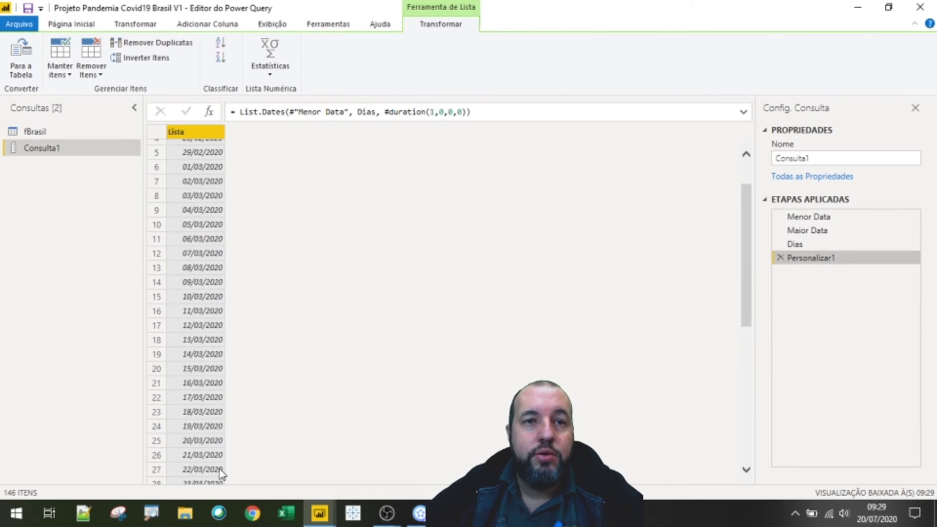
pyautogui.scroll(1, 740, 341)
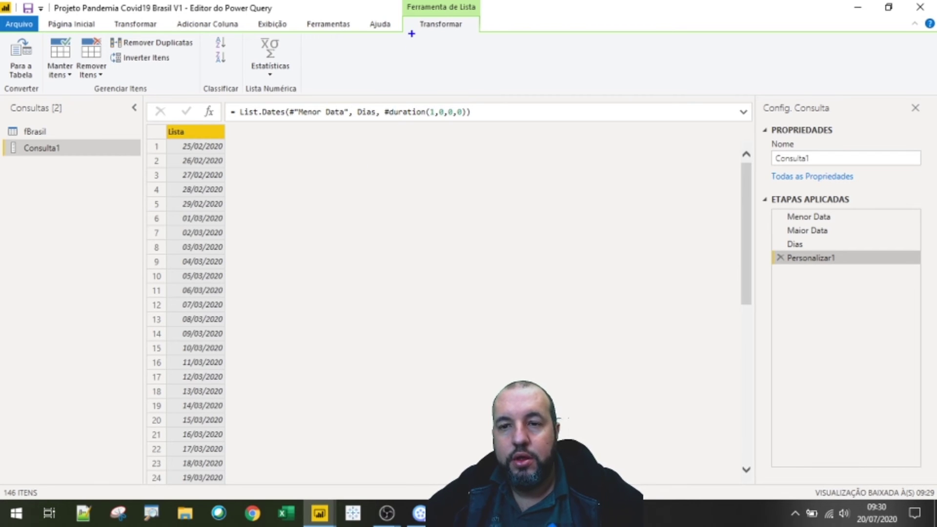
pyautogui.moveTo(401, 1)
pyautogui.mouseDown()
pyautogui.moveTo(441, 28)
pyautogui.moveTo(480, 32)
pyautogui.mouseUp()
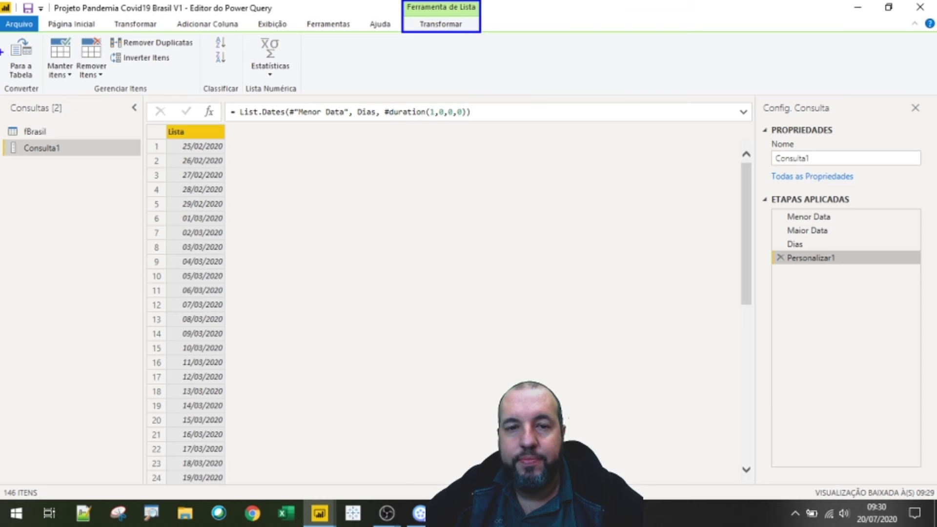
# - Convert the generated date list to a table with delimiter Nenhum and extra columns set to Mostrar como erros
pyautogui.moveTo(1, 33)
pyautogui.mouseDown()
pyautogui.moveTo(44, 55)
pyautogui.moveTo(43, 94)
pyautogui.moveTo(98, 128)
pyautogui.mouseUp()
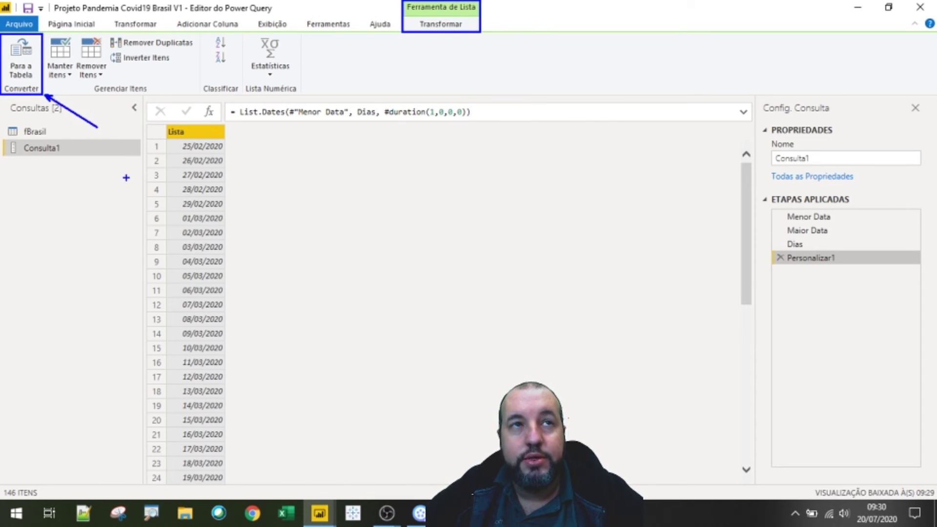
pyautogui.press('Escape')
pyautogui.click(20, 69)
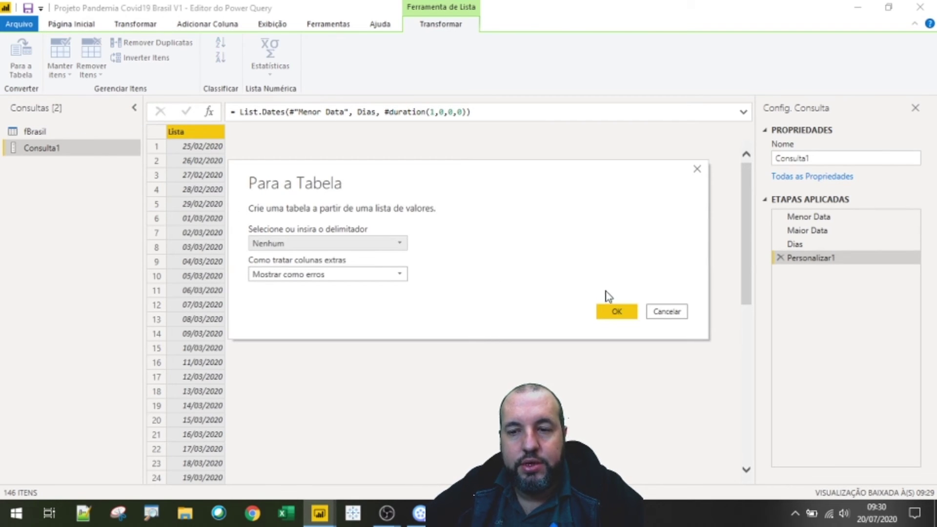
pyautogui.click(608, 312)
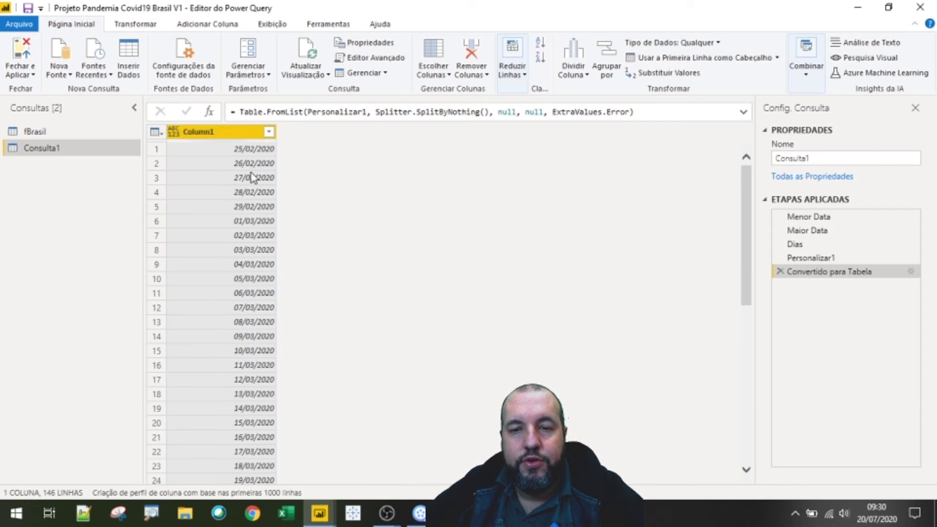
# - Set the data type of Column1 to Data and rename the column Data
pyautogui.click(174, 133)
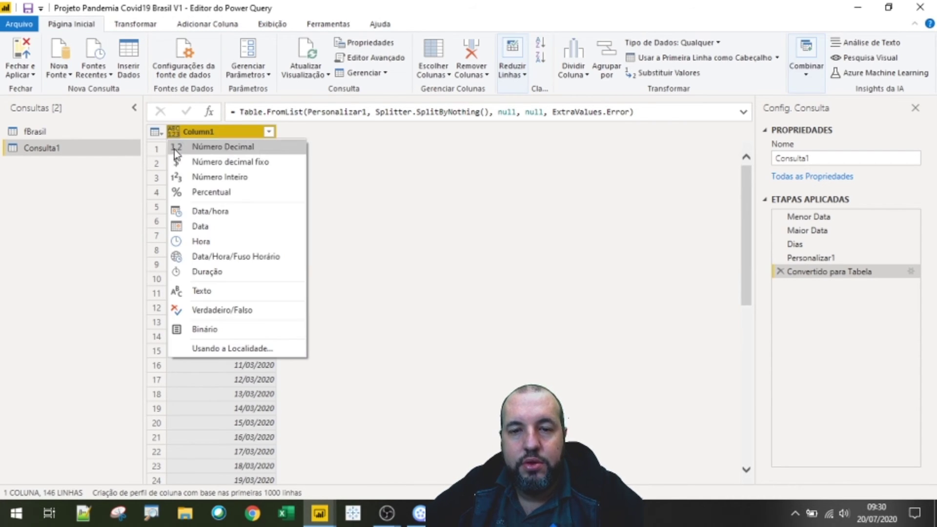
pyautogui.click(176, 227)
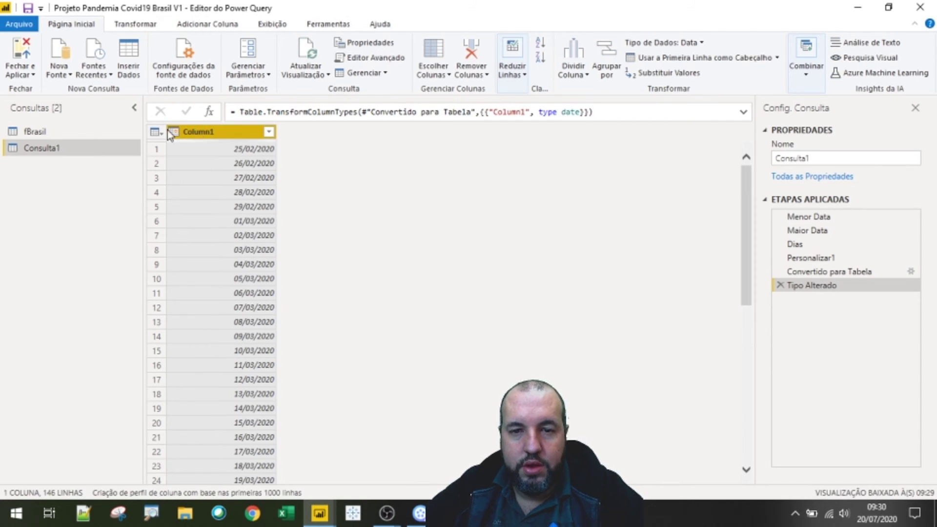
pyautogui.doubleClick(195, 132)
pyautogui.write('Data')
pyautogui.press('Return')
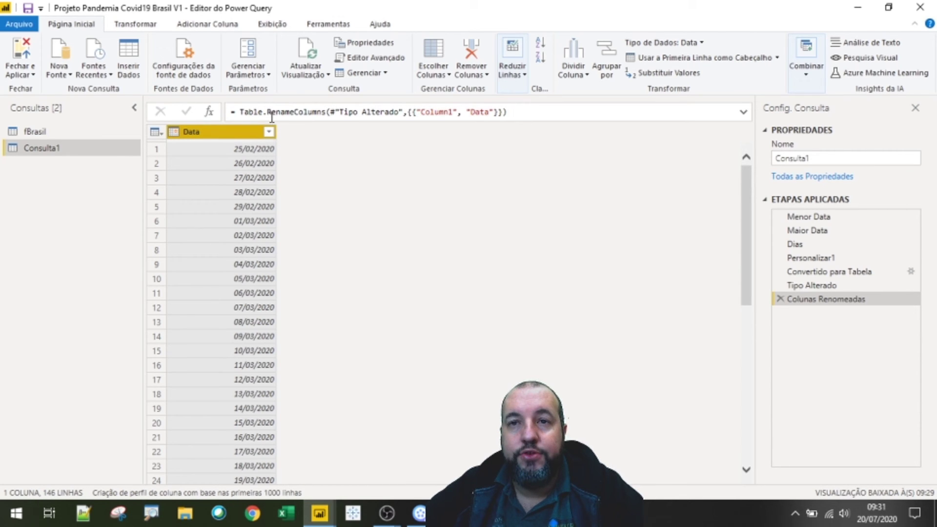
# - Add an Ano column that extracts the year from the Data column
pyautogui.click(208, 24)
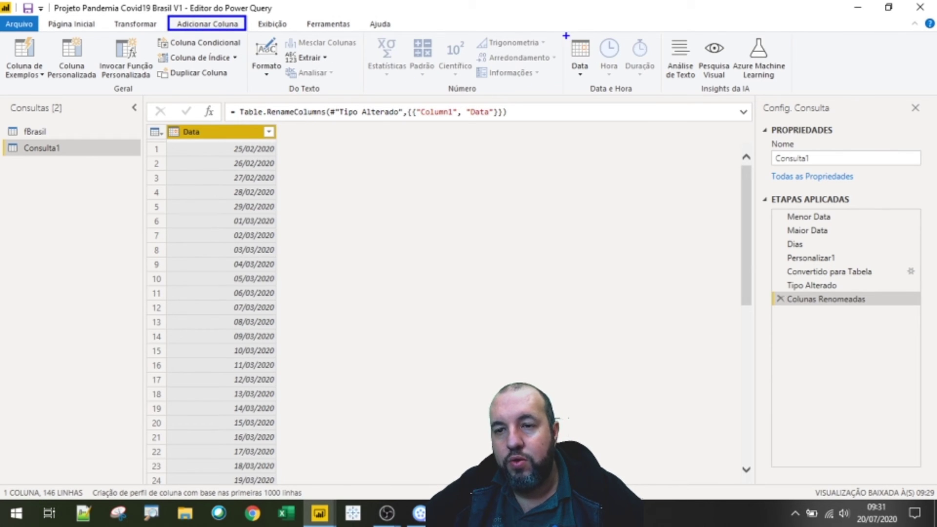
pyautogui.moveTo(562, 31); pyautogui.dragTo(594, 84)
pyautogui.moveTo(231, 109); pyautogui.dragTo(229, 135)
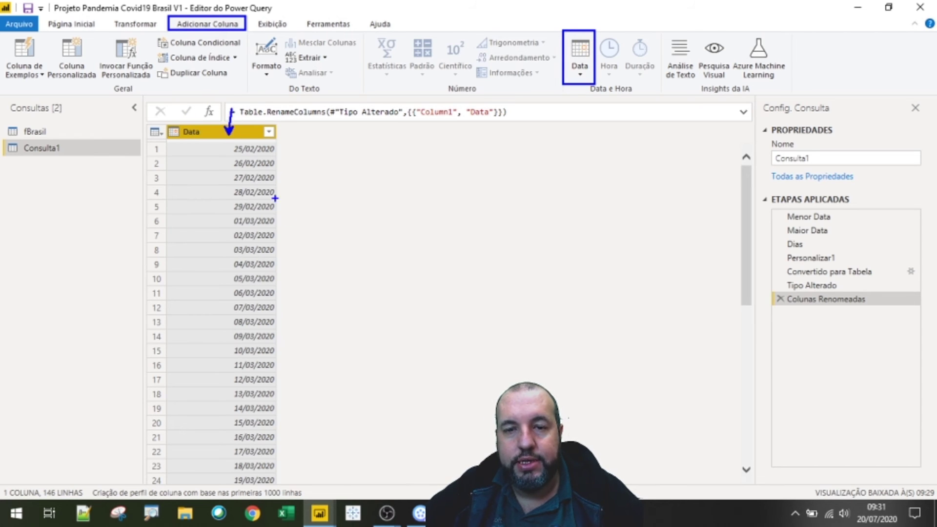
pyautogui.press('Escape')
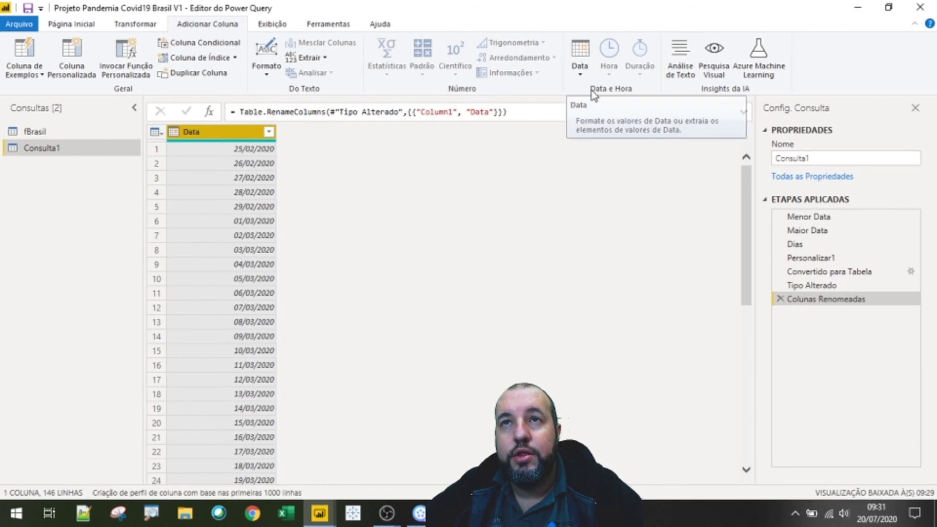
pyautogui.click(581, 76)
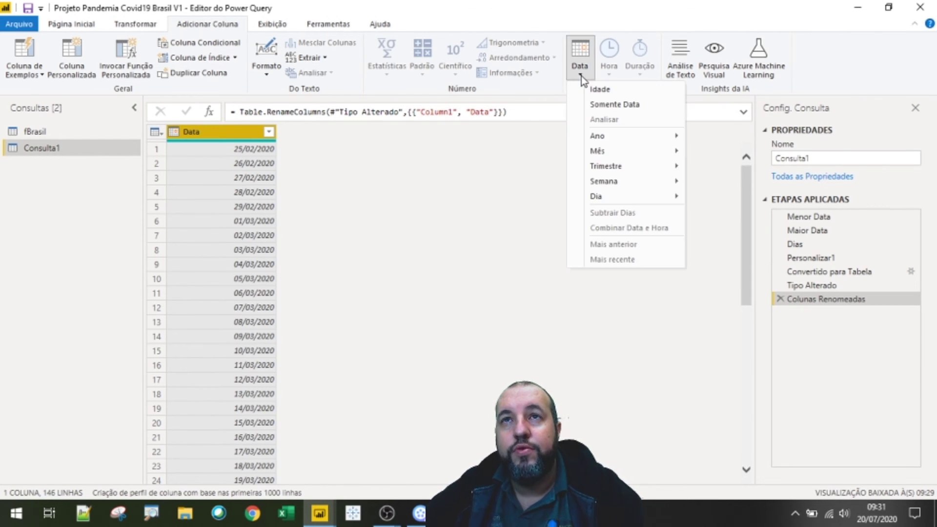
pyautogui.moveTo(594, 137)
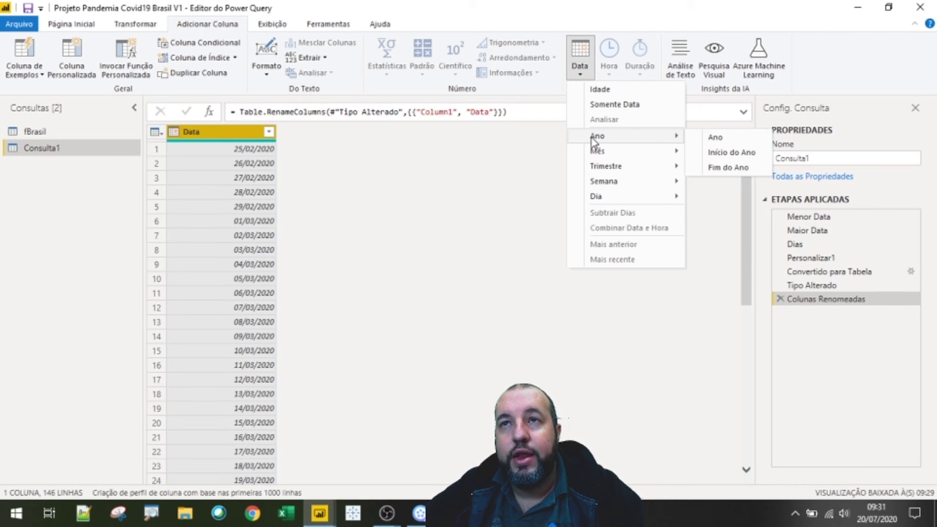
pyautogui.click(727, 140)
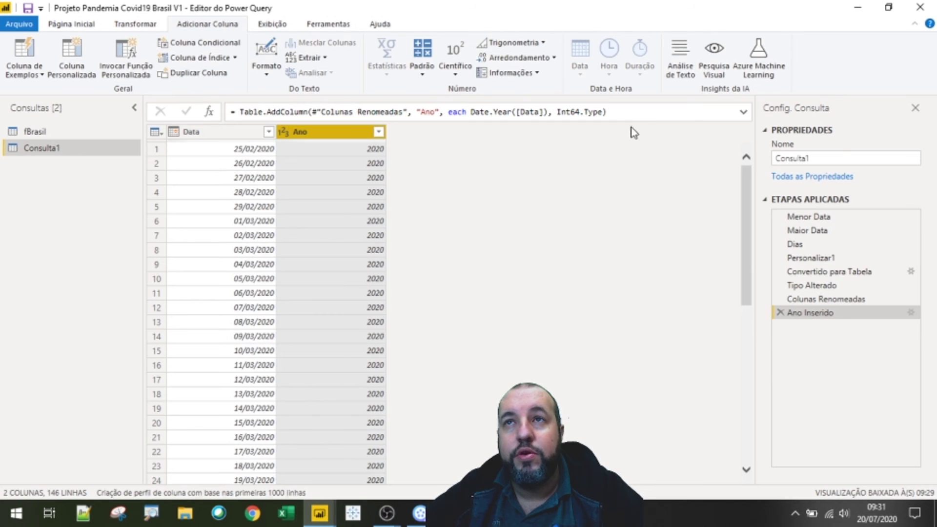
# - Add a Mês column with the month number taken from the Data column
pyautogui.click(236, 134)
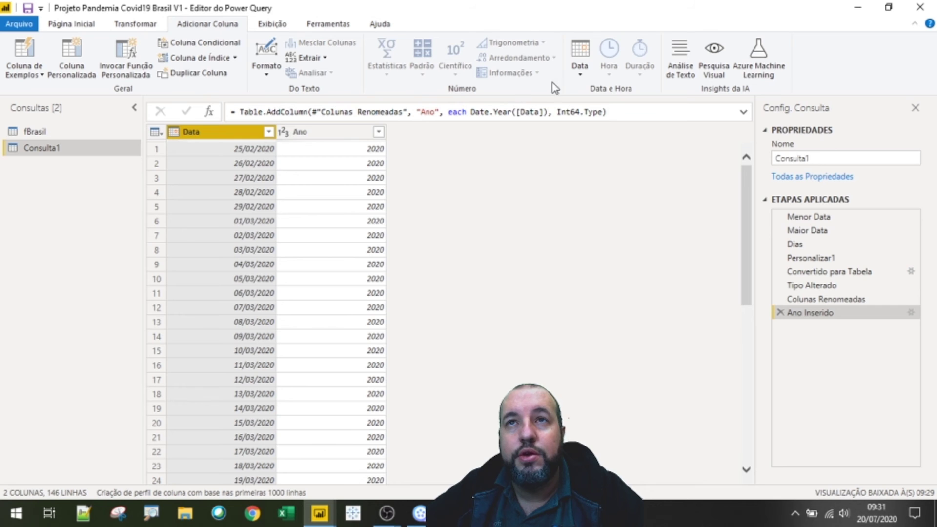
pyautogui.click(580, 68)
pyautogui.moveTo(593, 154)
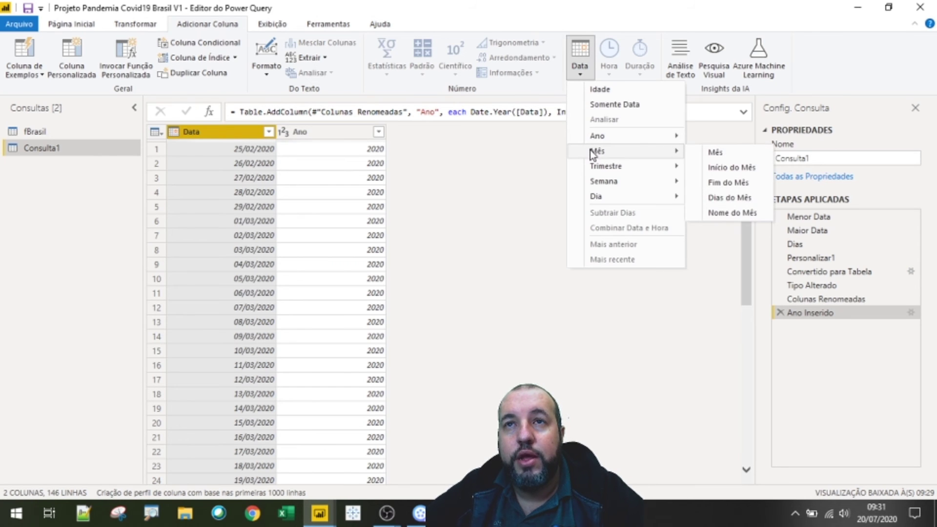
pyautogui.click(715, 153)
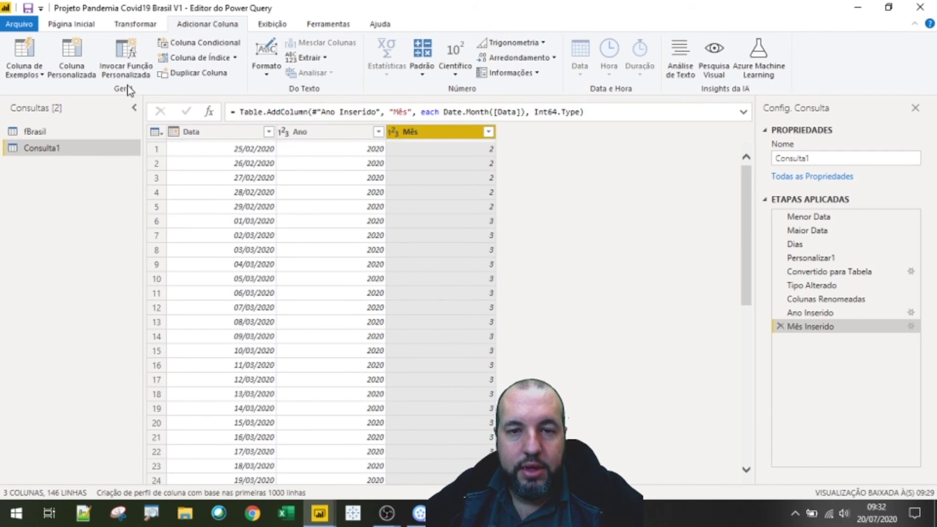
# - Add a Nome do Mês column with the month name taken from the Data column
pyautogui.click(213, 134)
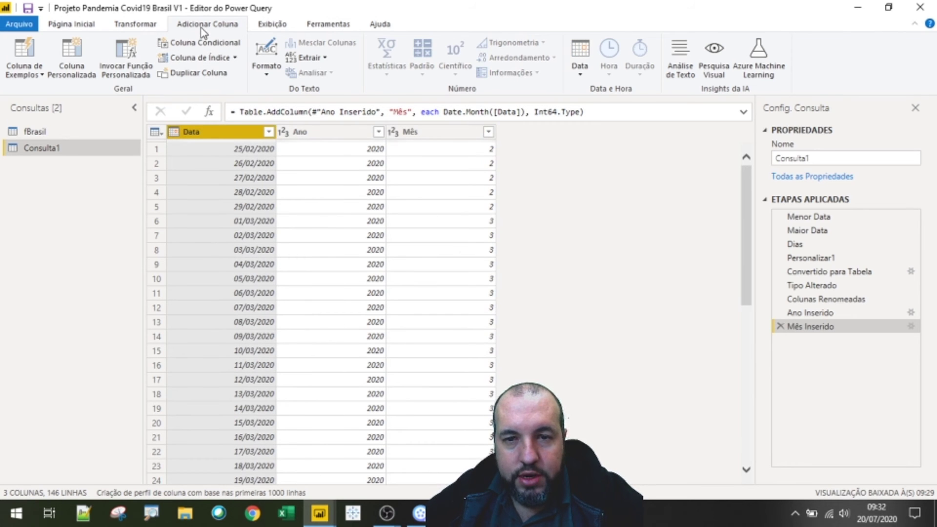
pyautogui.click(579, 77)
pyautogui.moveTo(594, 154)
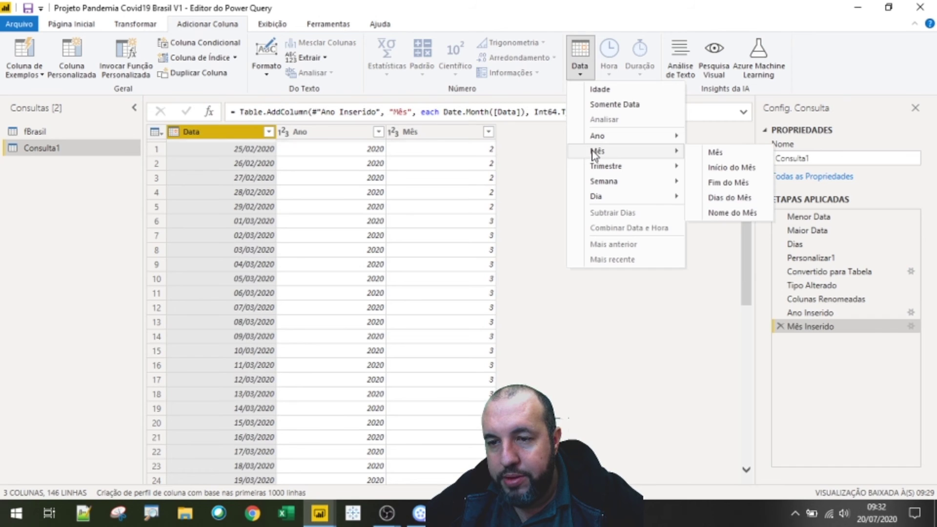
pyautogui.click(715, 214)
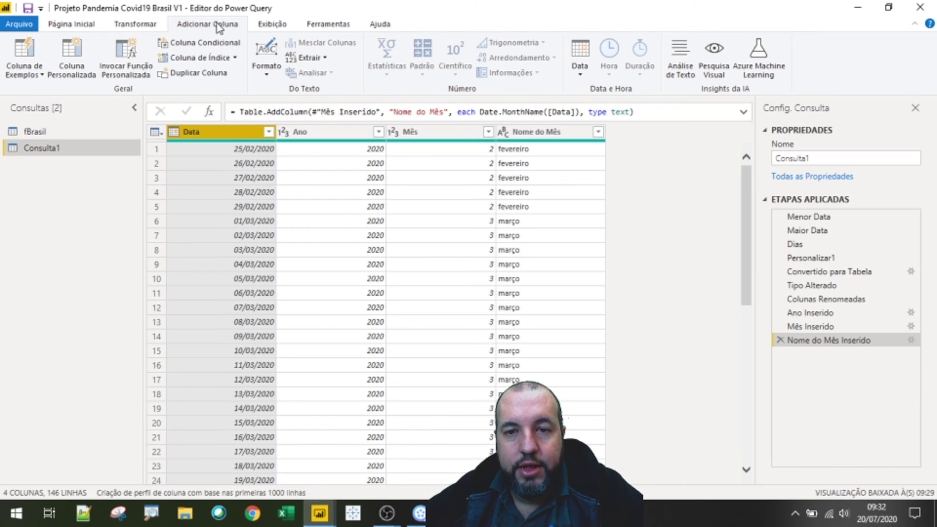
# - Add a Semana do Ano column with the week of the year derived from the Data column
pyautogui.click(588, 74)
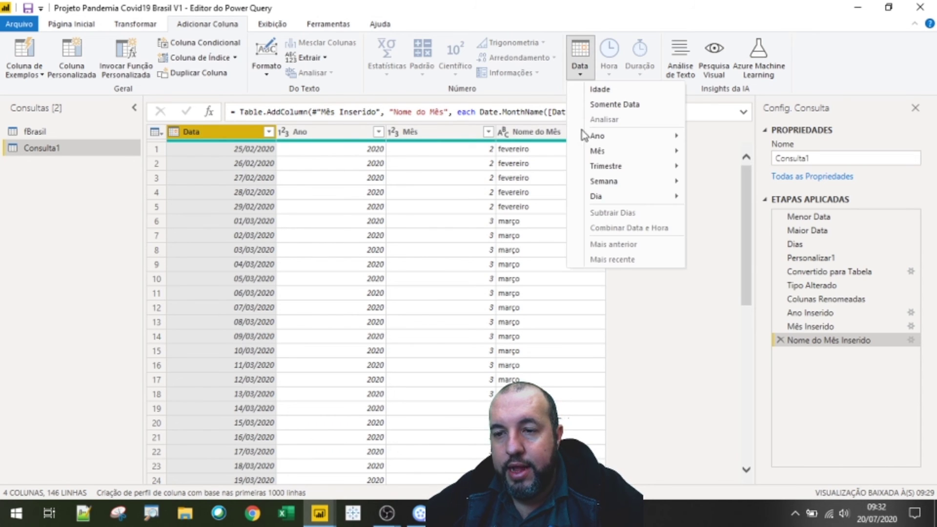
pyautogui.moveTo(593, 184)
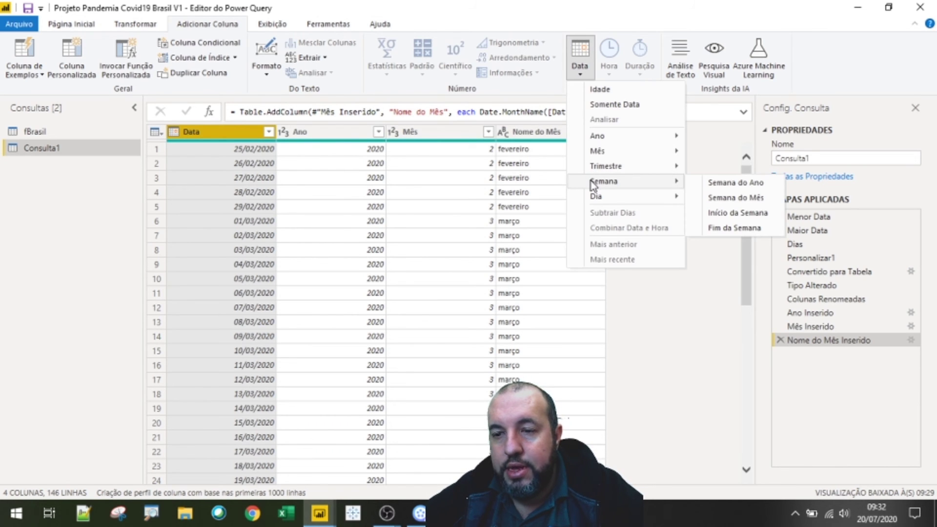
pyautogui.click(751, 186)
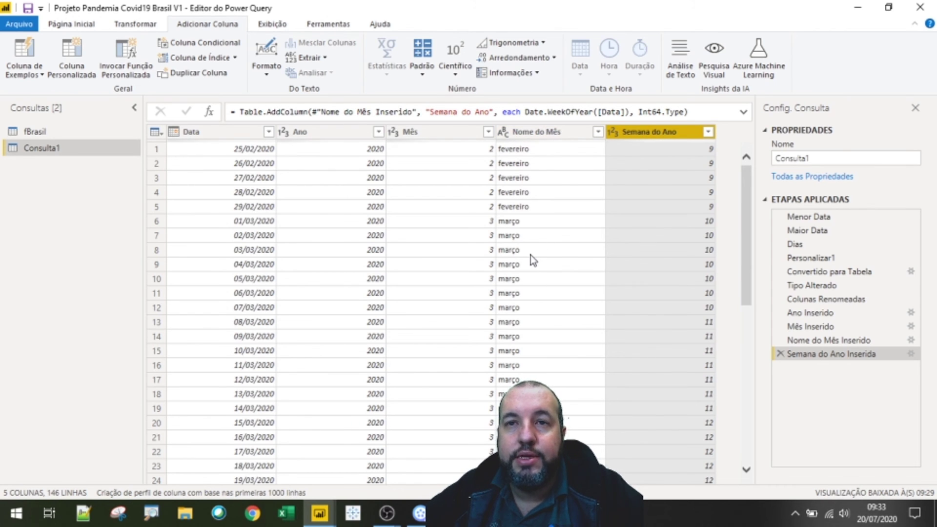
# - Capitalize each word in the Nome do Mês column, transforming the existing column in place
pyautogui.click(546, 139)
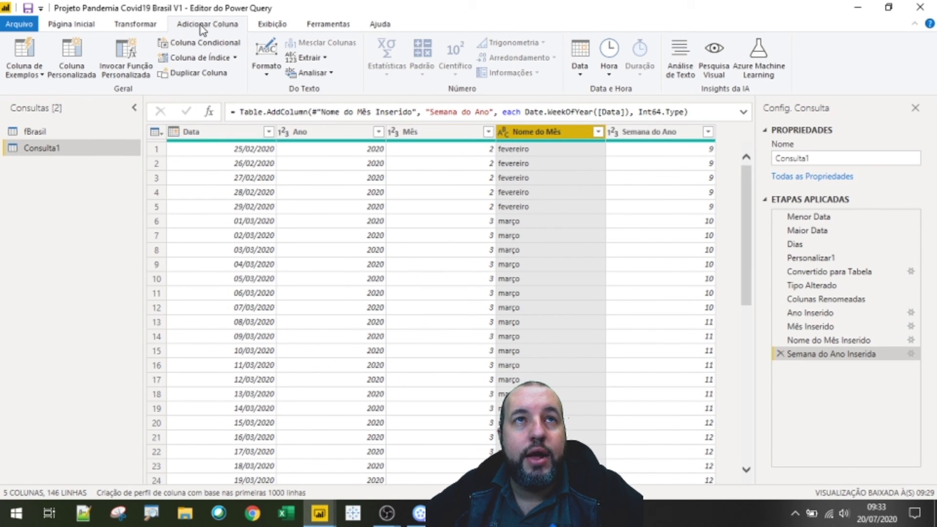
pyautogui.click(155, 26)
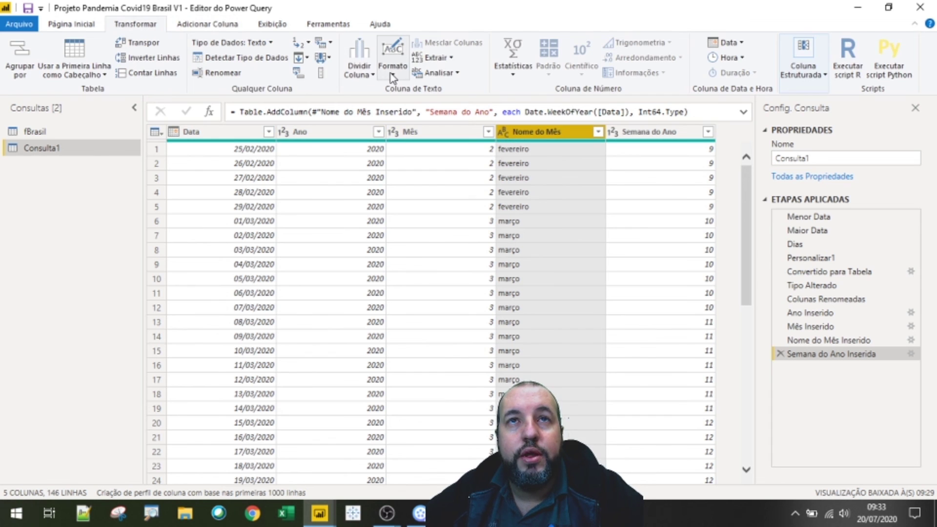
pyautogui.moveTo(341, 31)
pyautogui.mouseDown()
pyautogui.moveTo(353, 54)
pyautogui.moveTo(490, 96)
pyautogui.mouseUp()
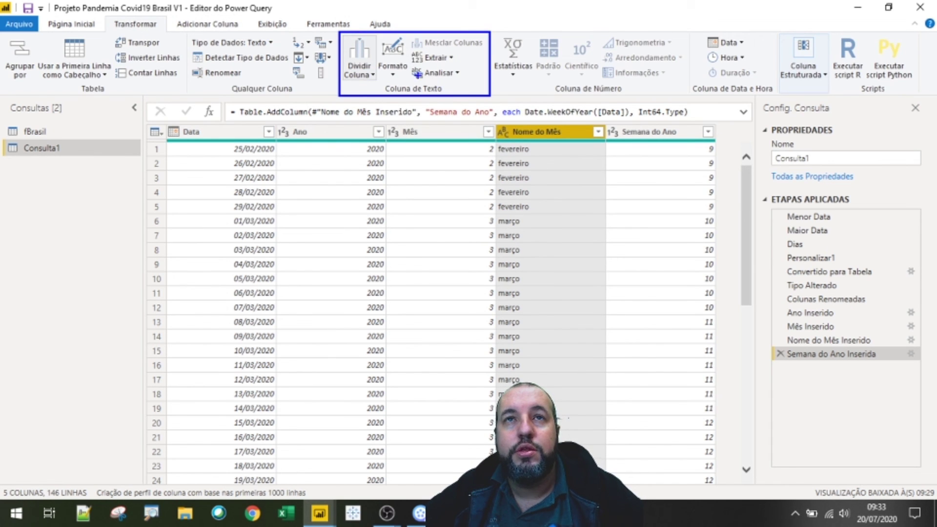
pyautogui.moveTo(398, 70); pyautogui.dragTo(411, 109)
pyautogui.press('Escape')
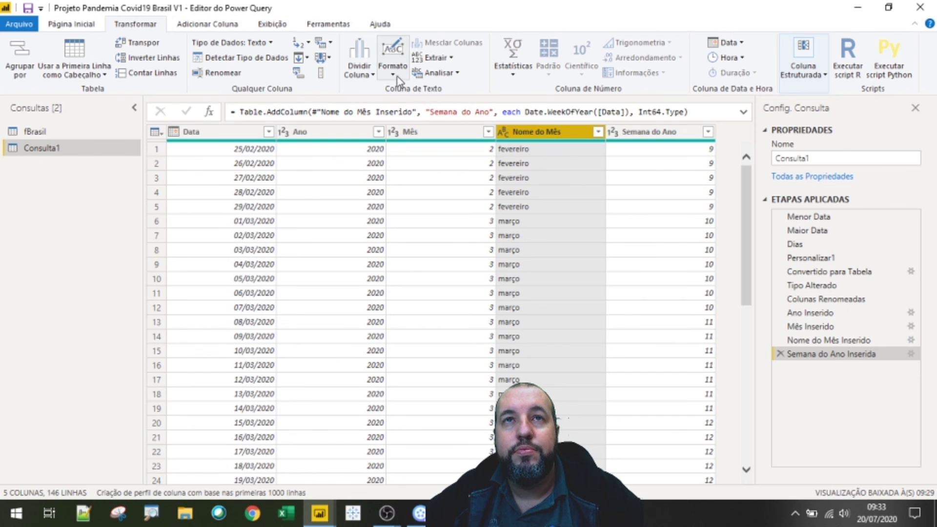
pyautogui.click(393, 66)
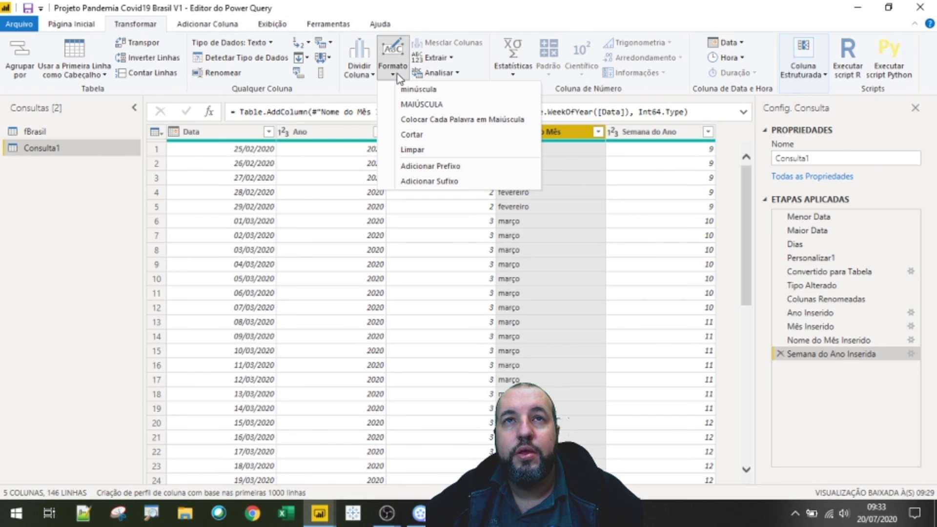
pyautogui.click(421, 119)
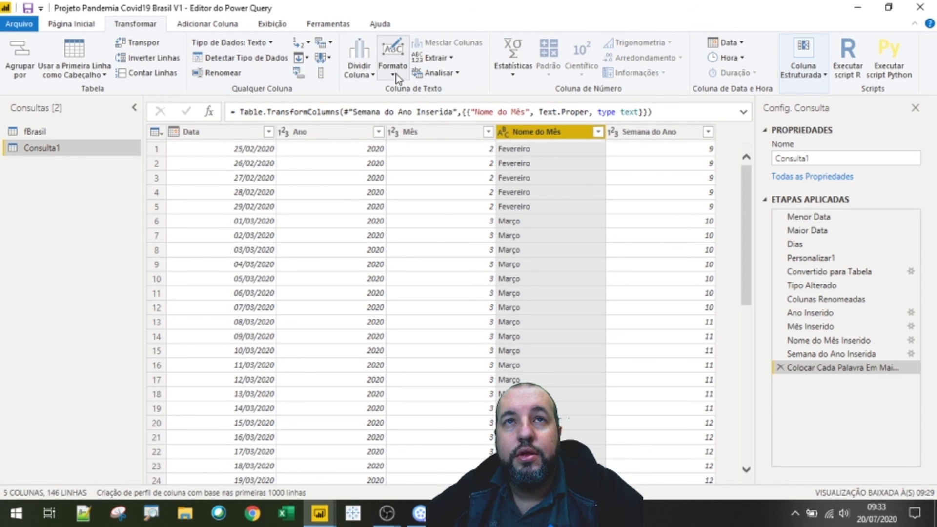
# - Shorten the Nome do Mês values to their first 3 characters
pyautogui.click(432, 57)
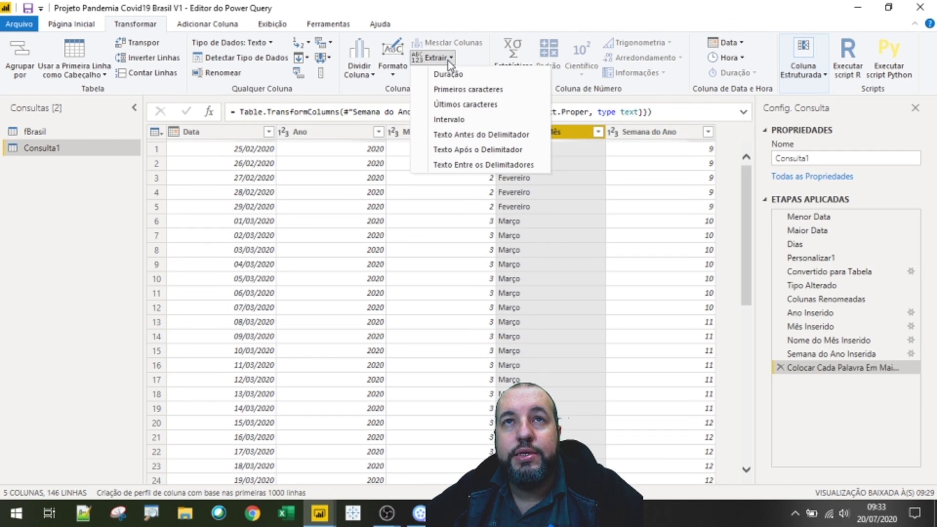
pyautogui.click(451, 90)
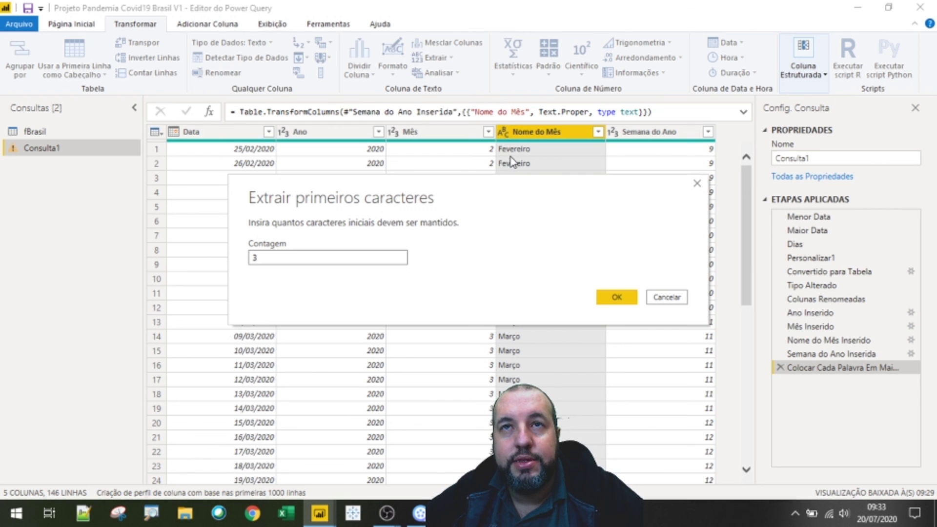
pyautogui.click(612, 297)
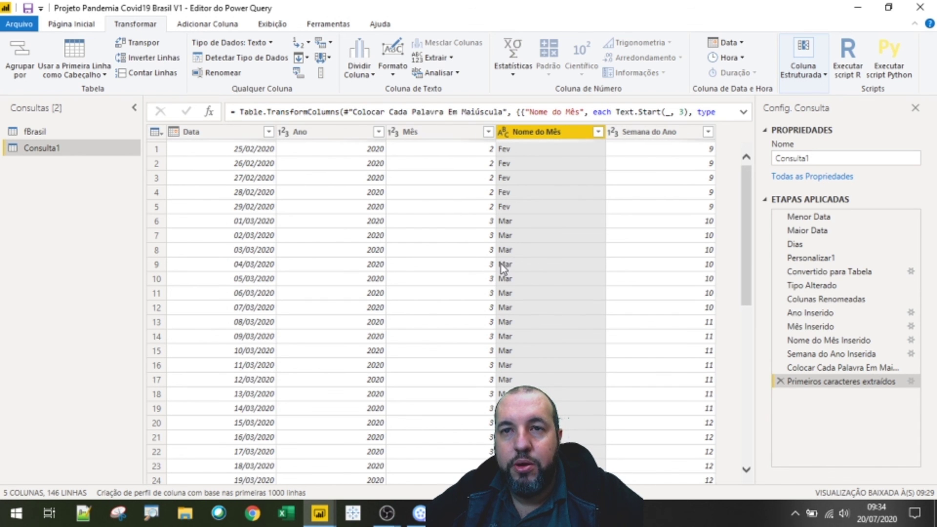
# - Rename the query Consulta1 to dCalendário
pyautogui.doubleClick(805, 158)
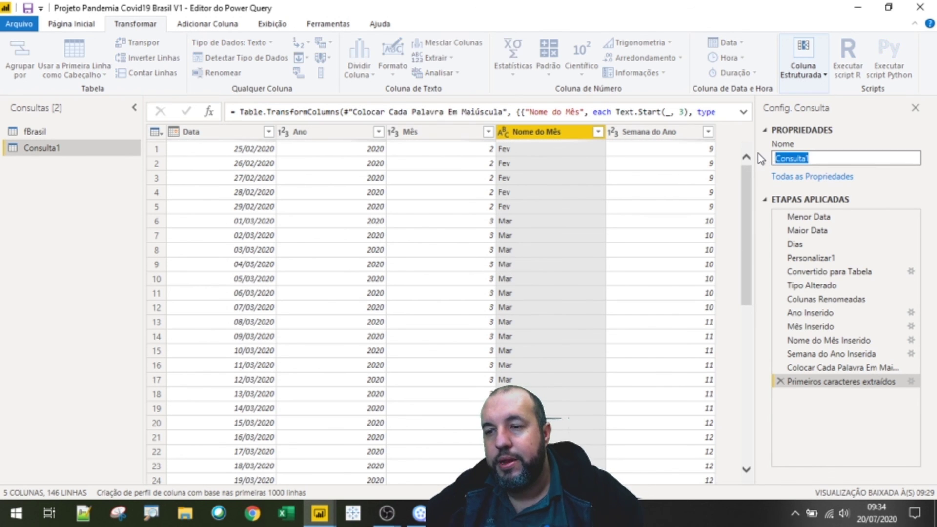
pyautogui.write('c')
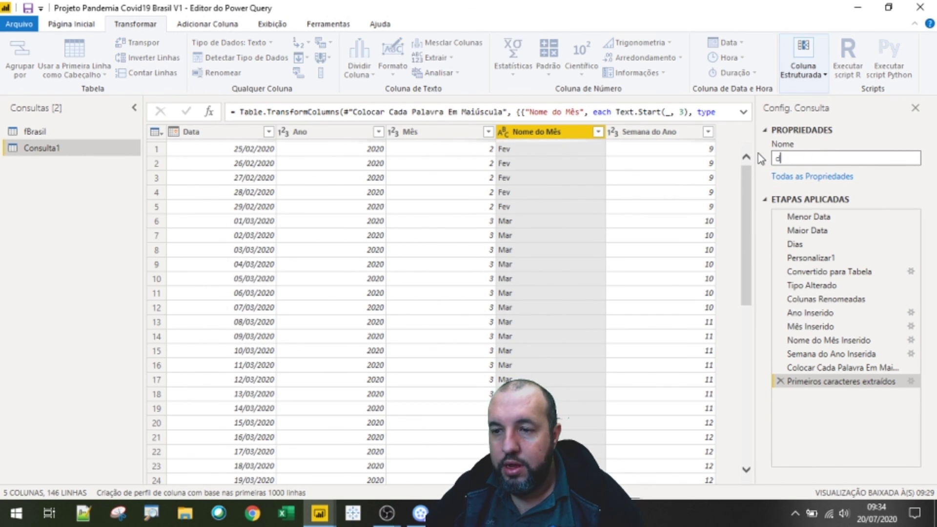
pyautogui.write('Calendário')
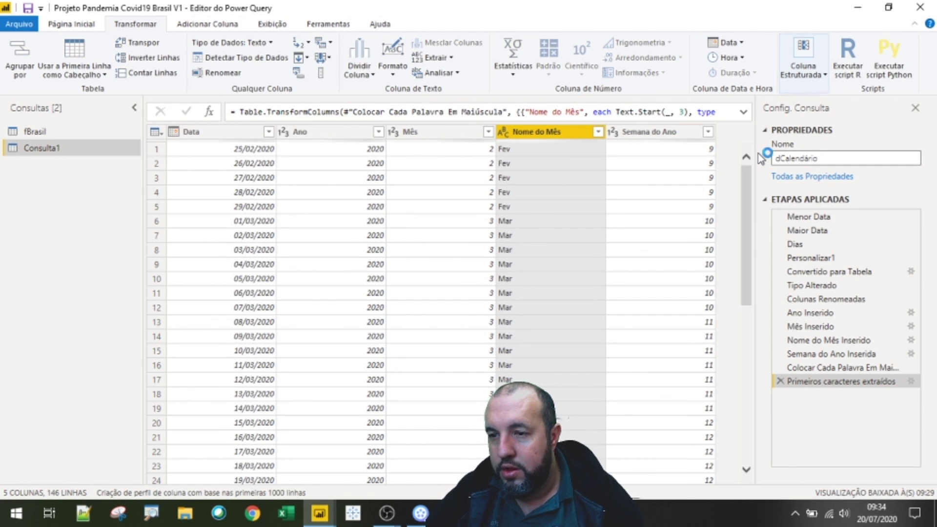
pyautogui.press('Return')
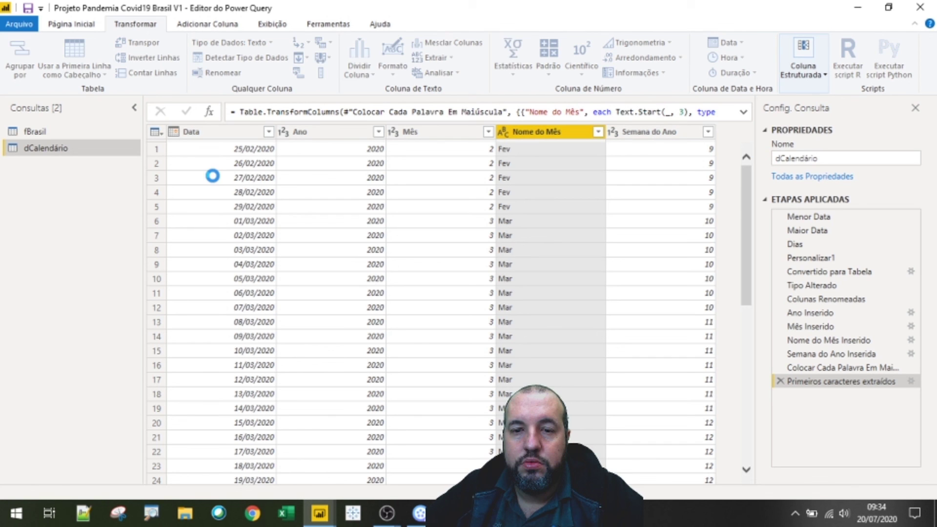
# - Close the query editor and apply the pending query changes to load dCalendário into the report
pyautogui.click(71, 24)
pyautogui.click(21, 71)
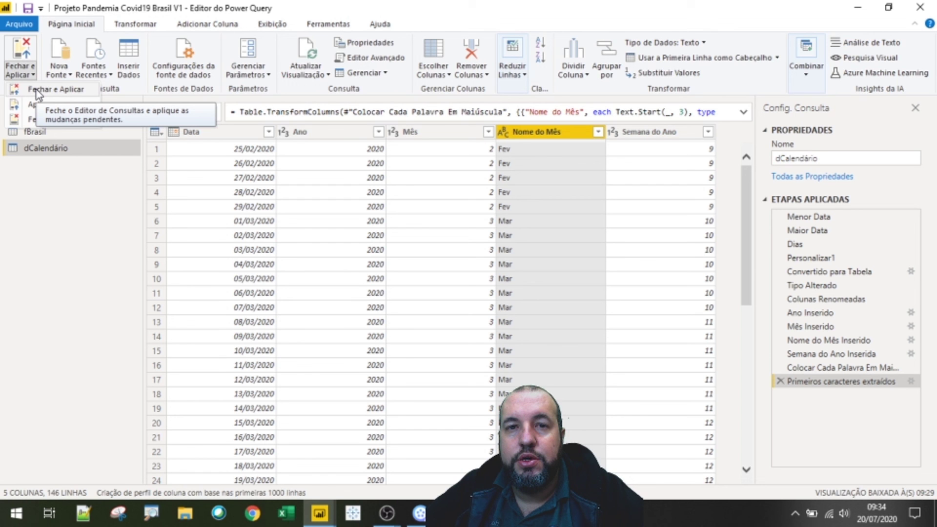
pyautogui.click(38, 91)
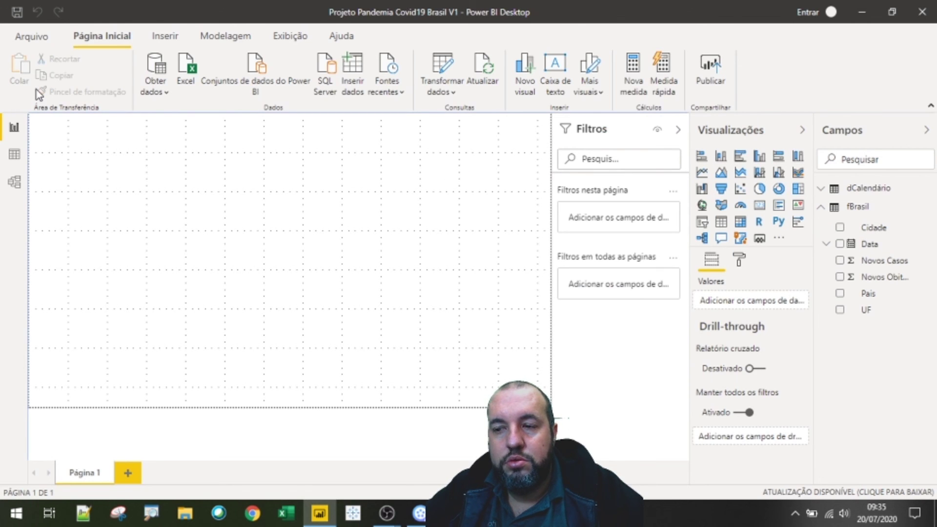
# - Collapse the fBrasil table and review which fields the dCalendário table contains
pyautogui.click(822, 209)
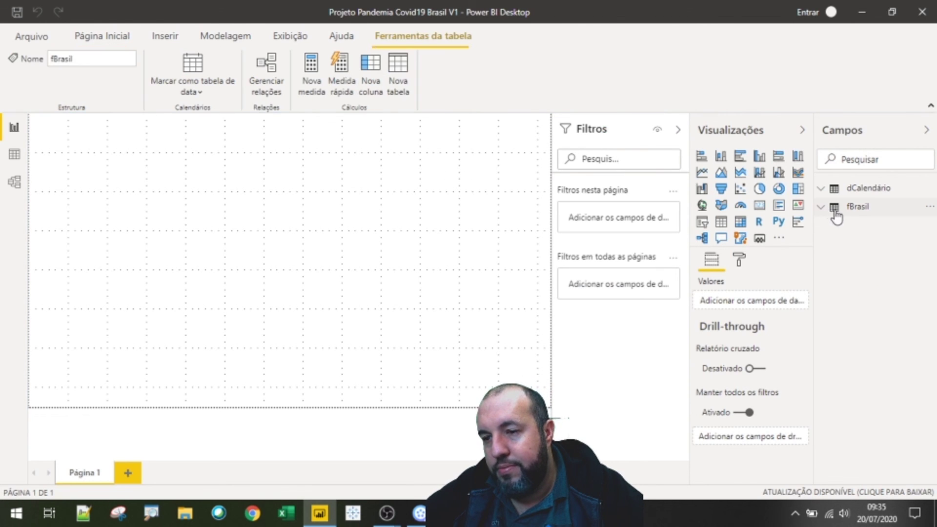
pyautogui.click(821, 188)
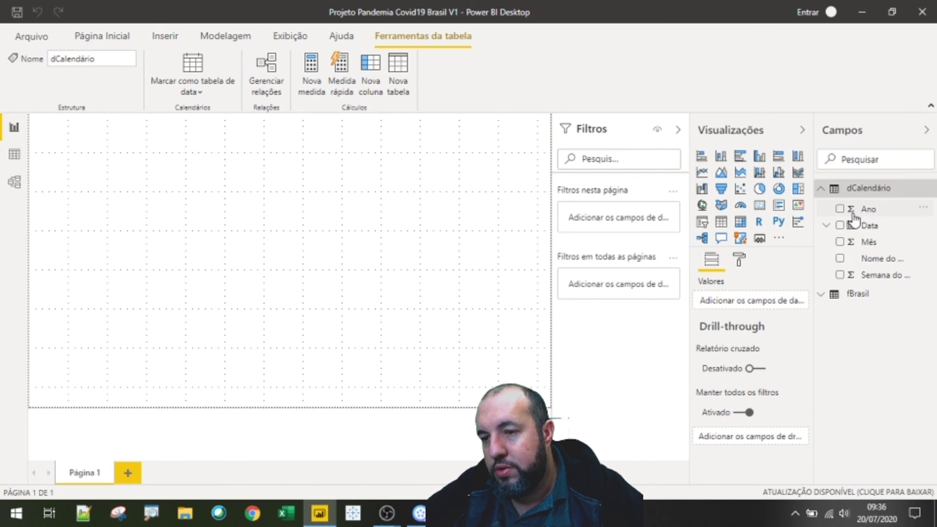
pyautogui.click(820, 188)
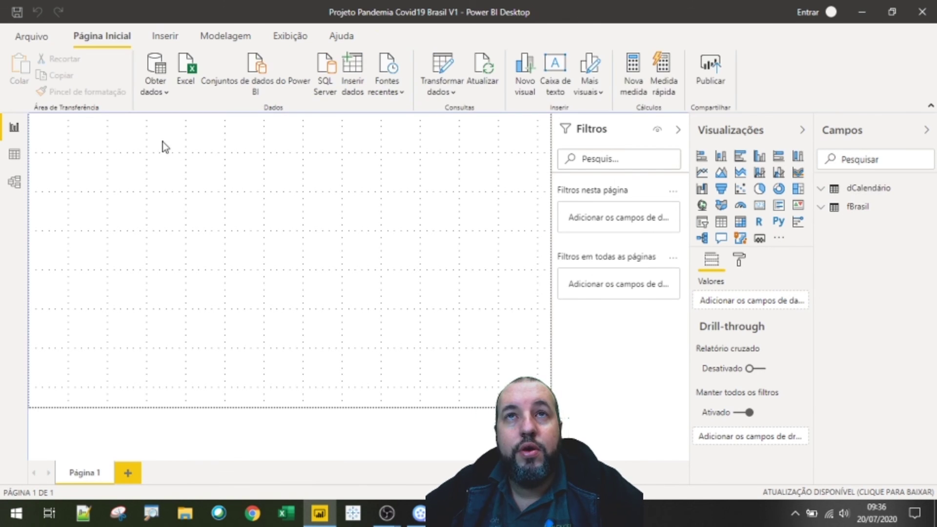
# - Save a copy of the project in the same folder as Projeto Pandemia Covid19 Brasil V2.pbix
pyautogui.click(35, 39)
pyautogui.click(53, 128)
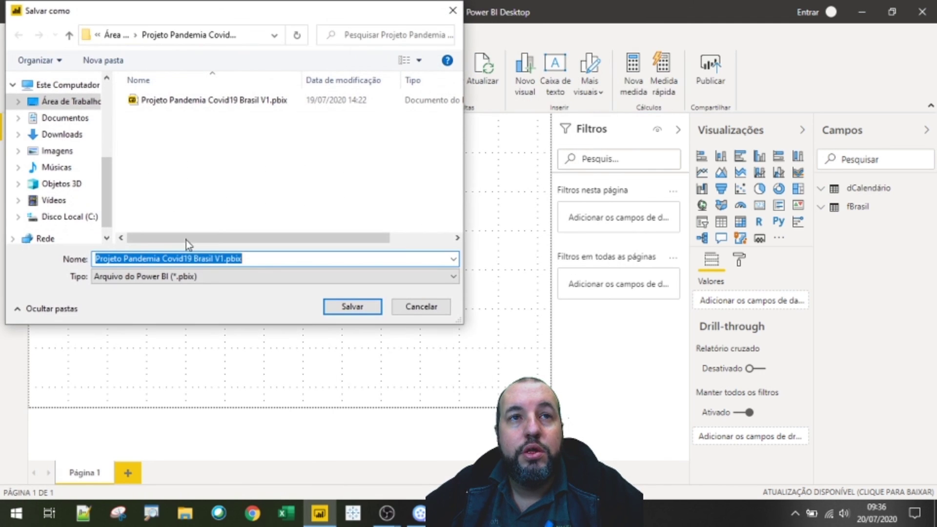
pyautogui.click(219, 259)
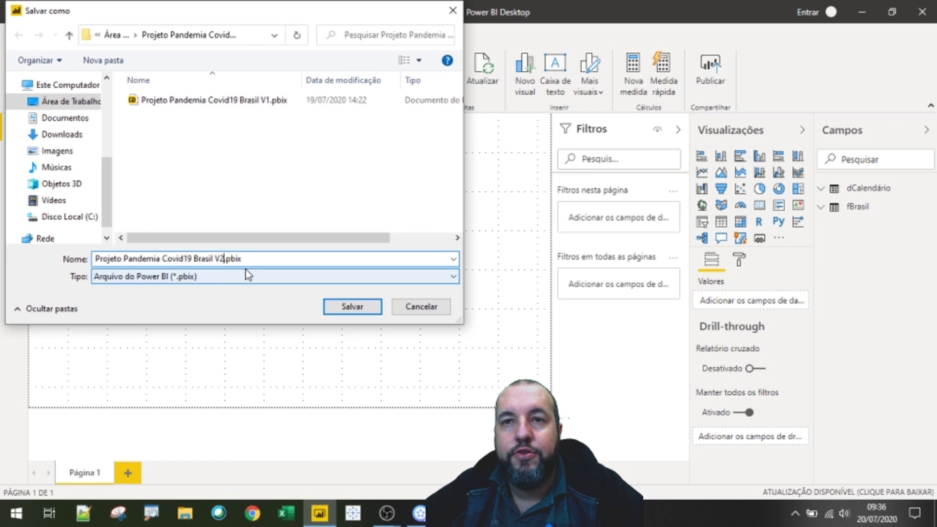
pyautogui.click(340, 308)
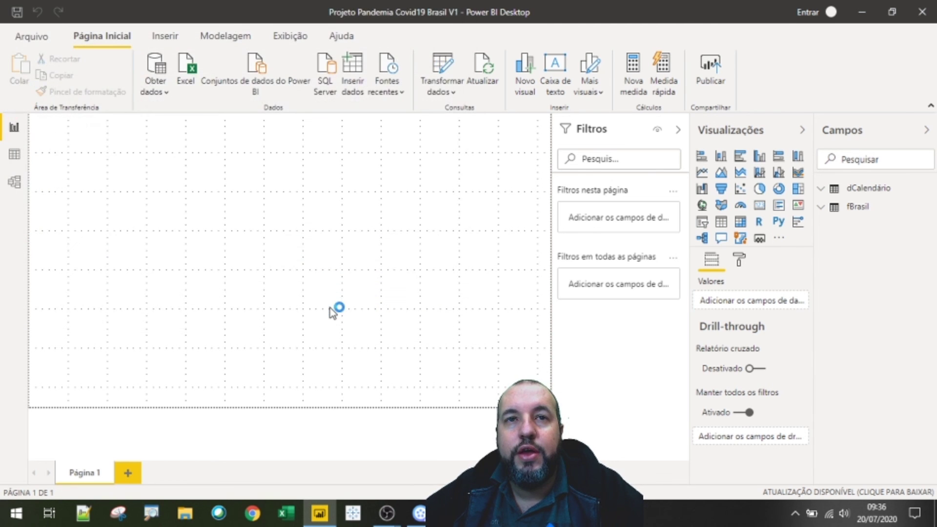